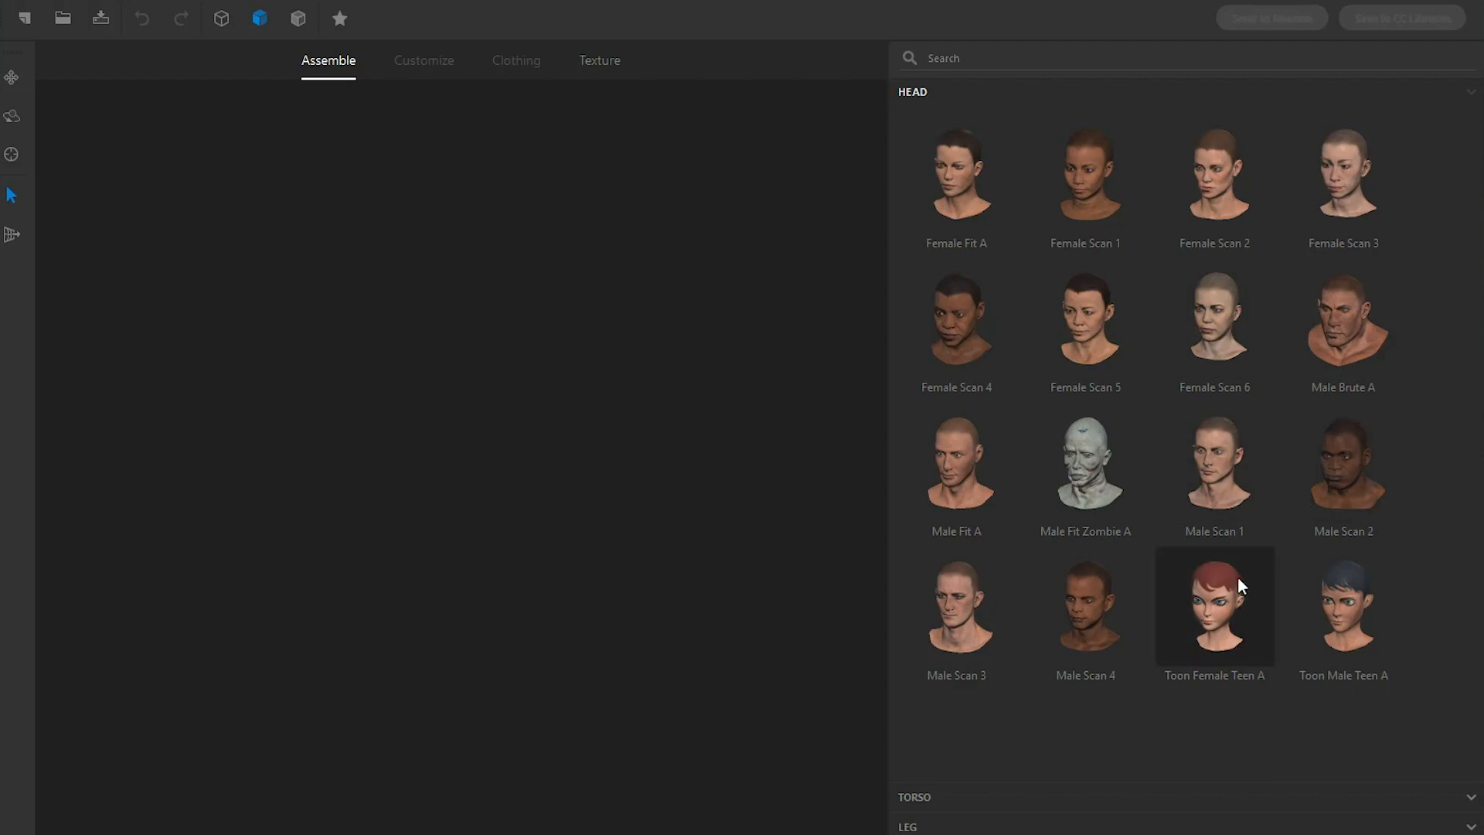
# Step: Assemble a character from the Toon Female Teen A head and the Toon Female Teen A torso
pyautogui.click(1215, 619)
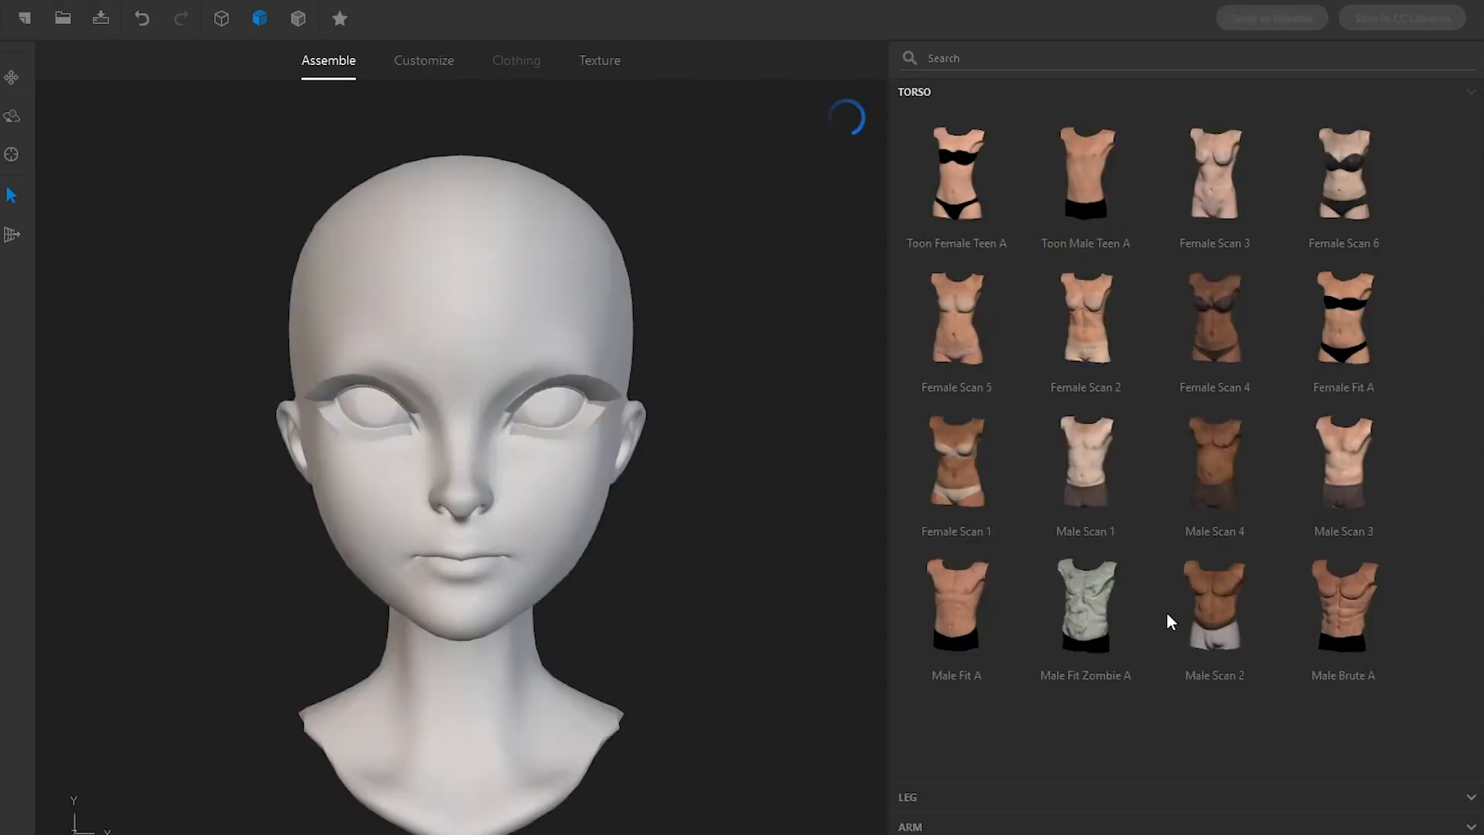
pyautogui.click(947, 175)
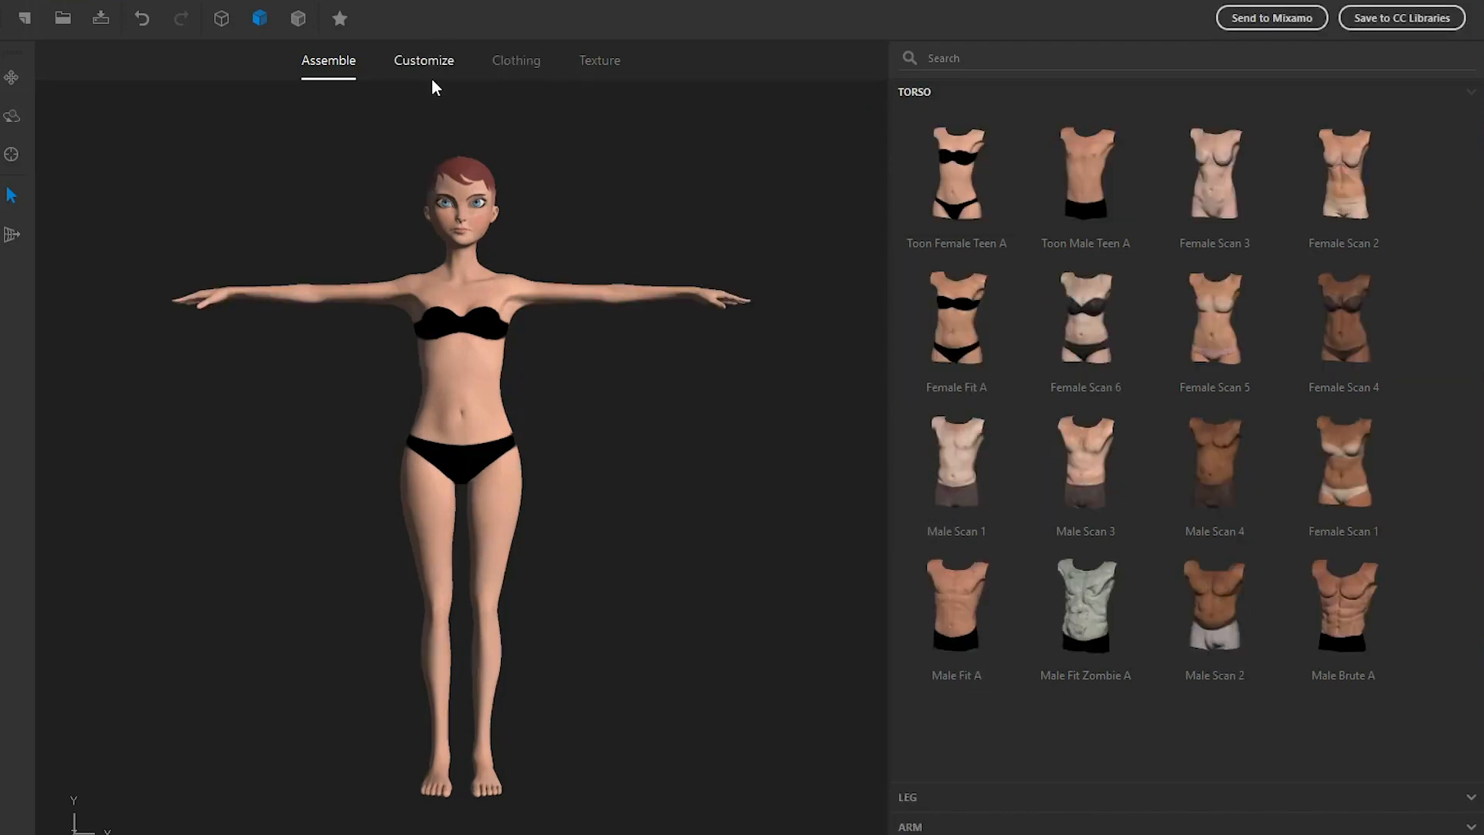
# Step: Try the Angry and Happy facial expressions on the character and look at the head shape options
pyautogui.click(433, 65)
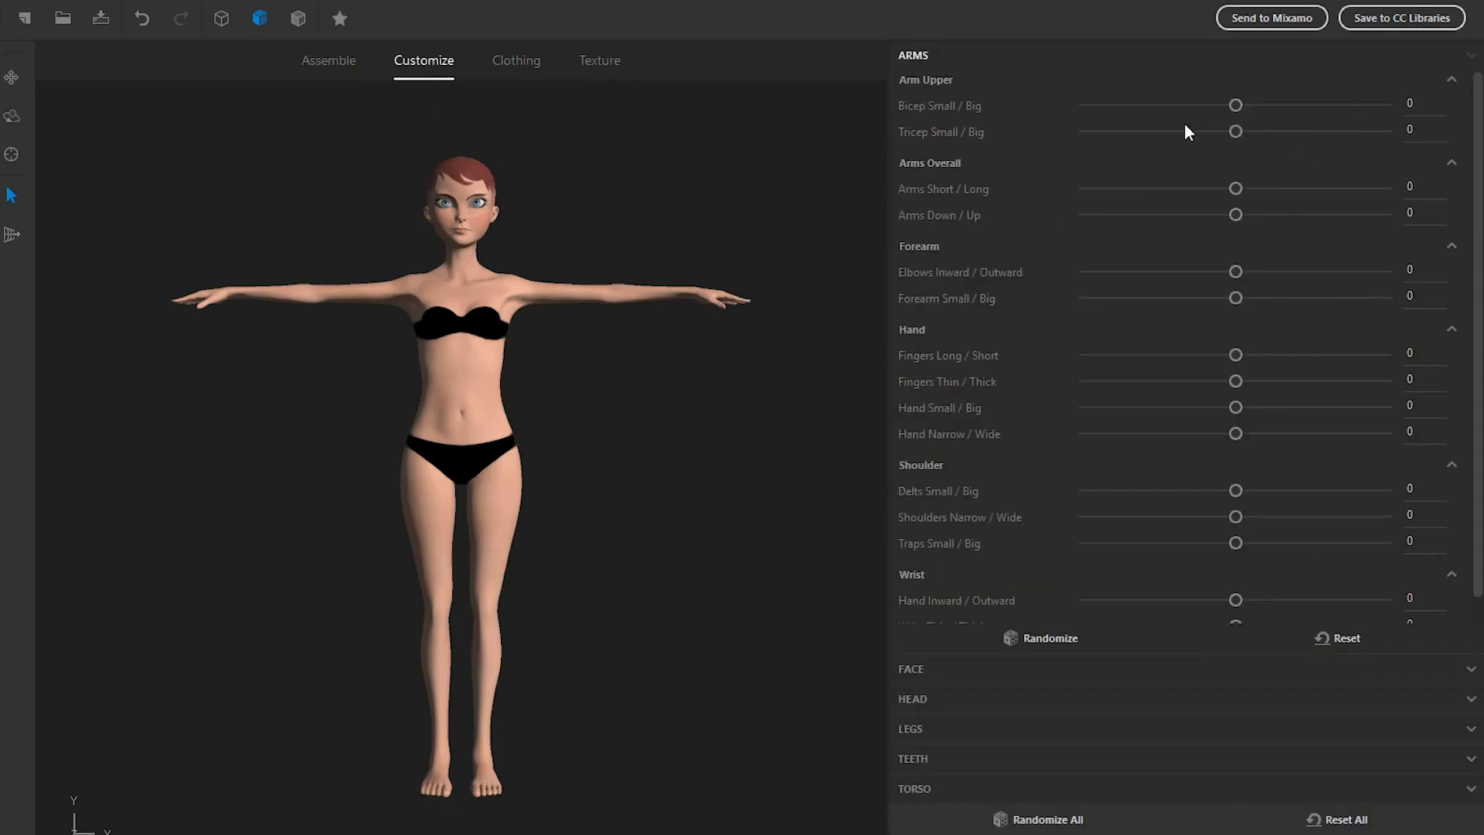
pyautogui.click(921, 668)
pyautogui.moveTo(1085, 136); pyautogui.dragTo(1401, 132)
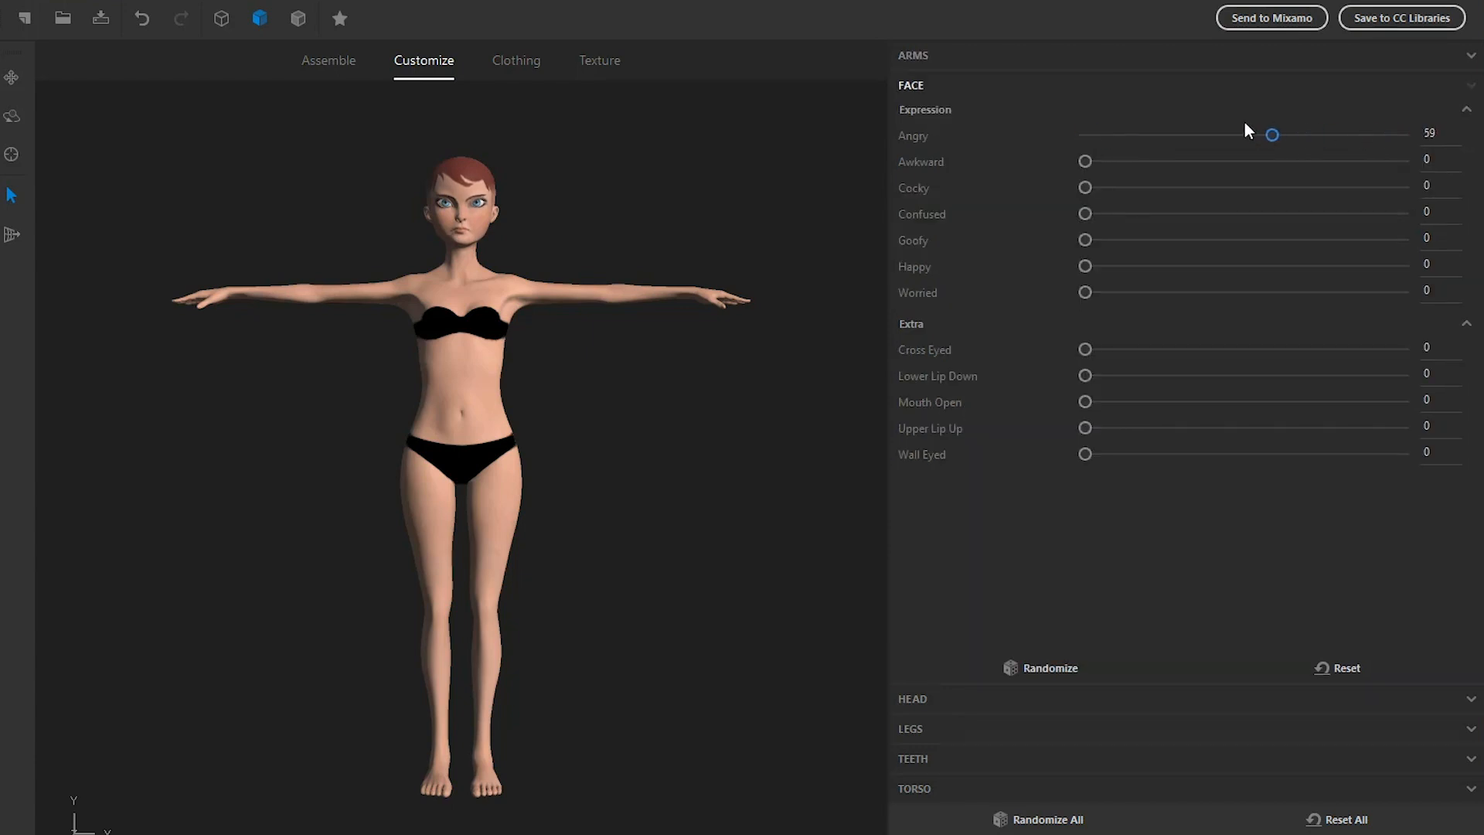
pyautogui.moveTo(1245, 122); pyautogui.dragTo(1014, 127)
pyautogui.moveTo(1085, 265); pyautogui.dragTo(1375, 285)
pyautogui.click(929, 699)
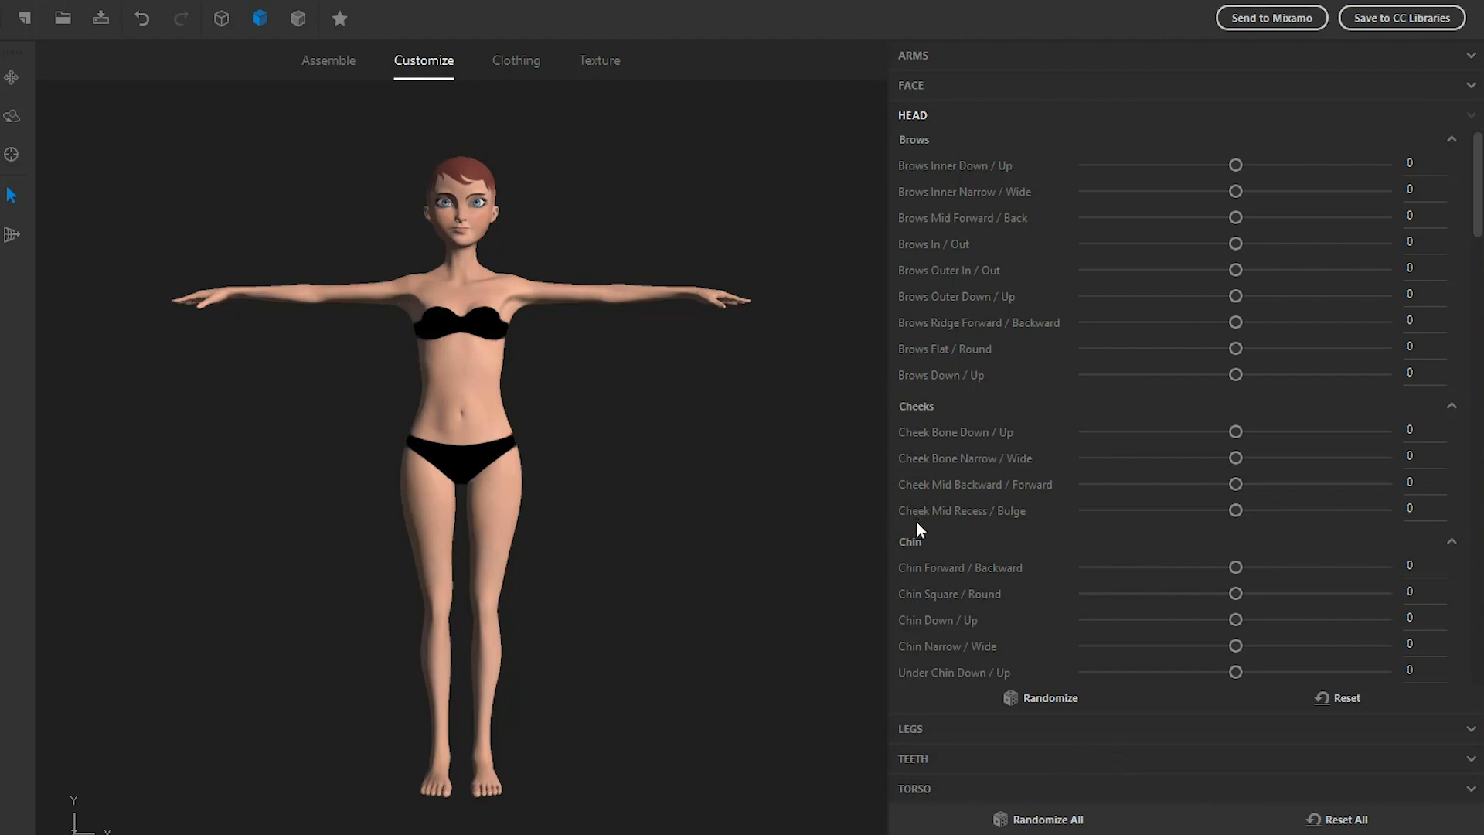
# Step: Dress the character in the 3Quarter Sleeve Tee and the Flared Mini Skirt
pyautogui.click(530, 59)
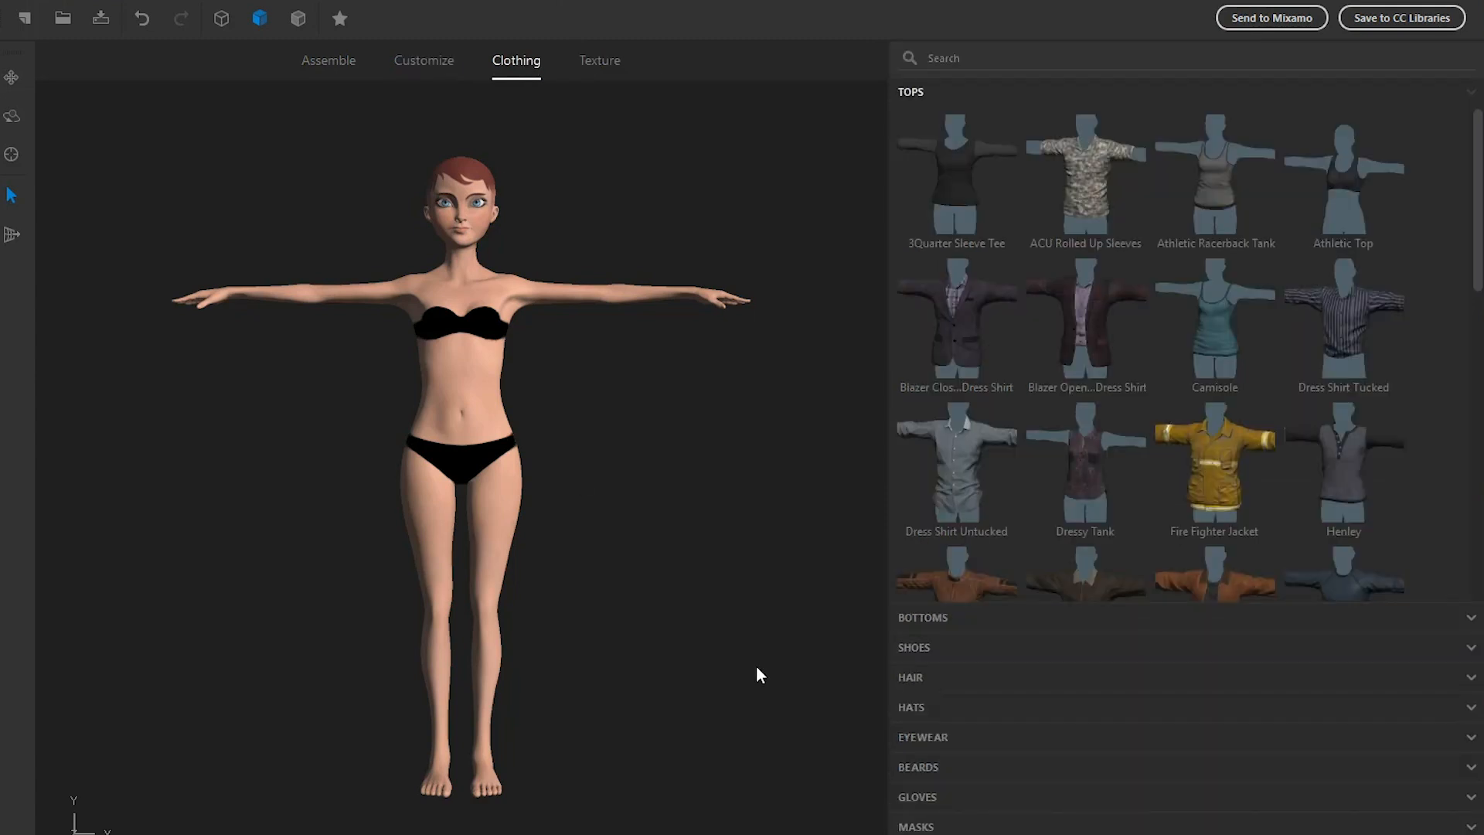
pyautogui.click(971, 216)
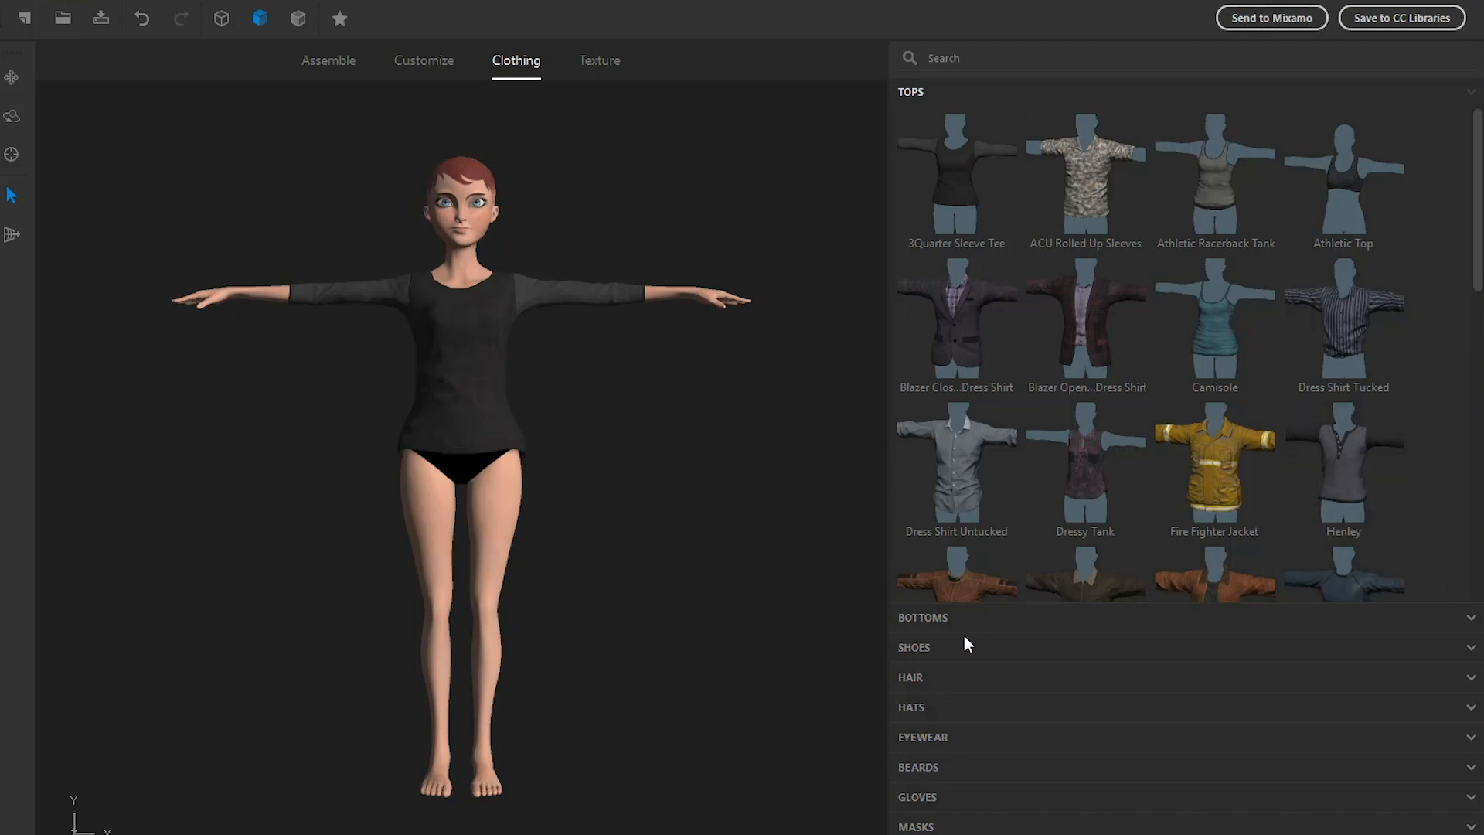
pyautogui.click(945, 617)
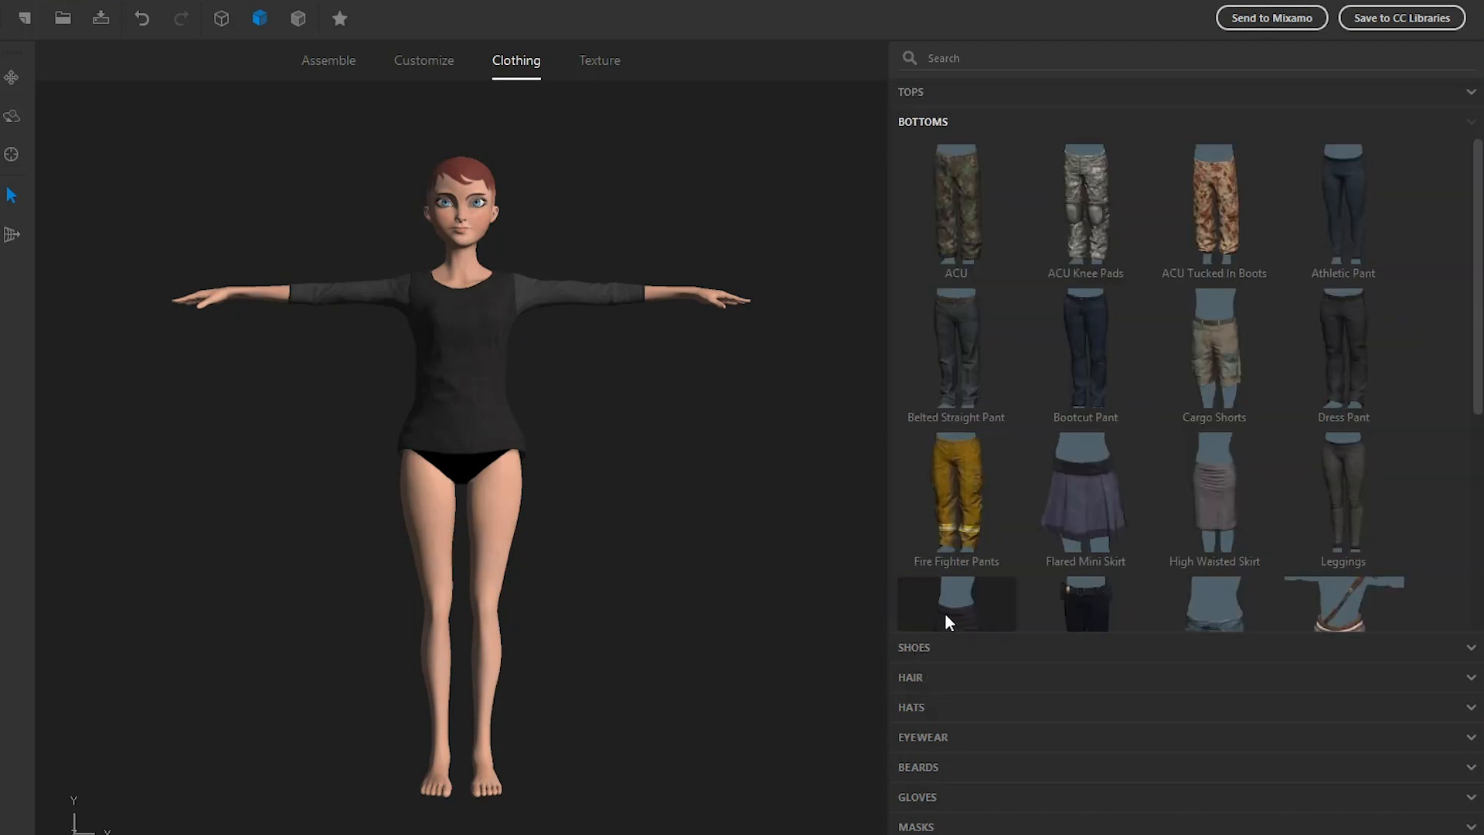
pyautogui.click(1085, 495)
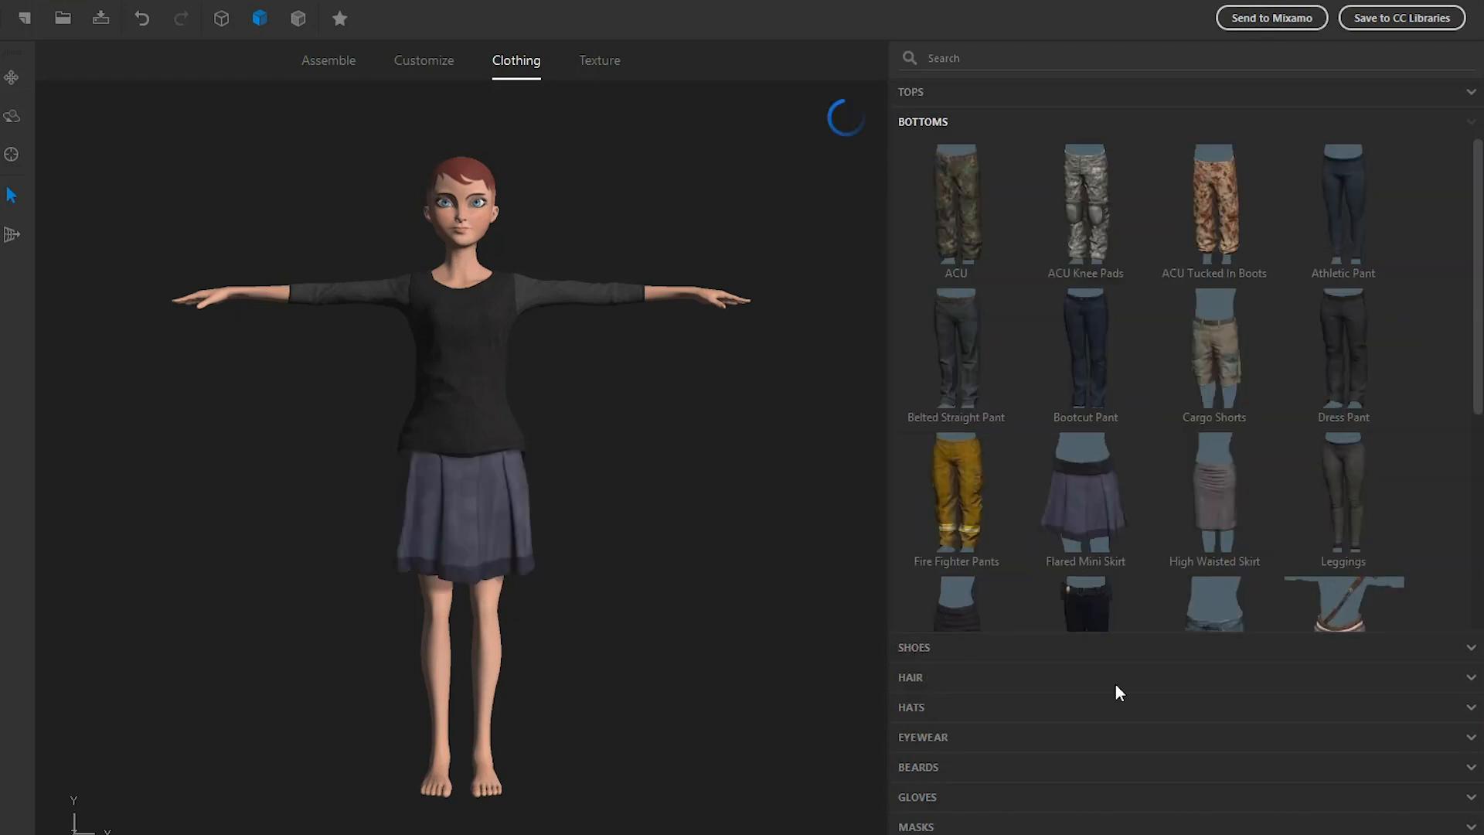
# Step: Try the Flats B shoes on the character and replace them with Flats A
pyautogui.click(915, 654)
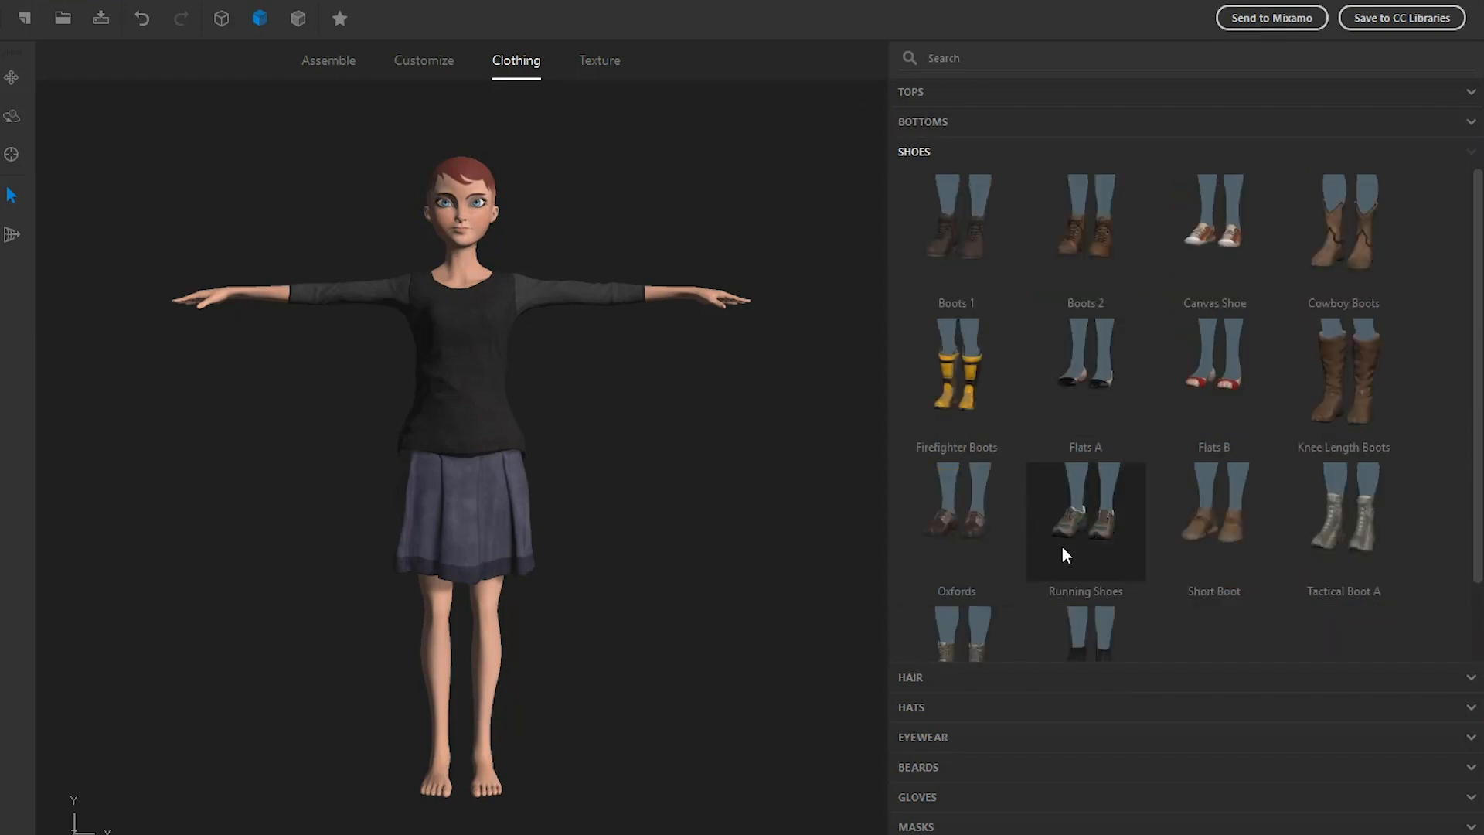
pyautogui.scroll(-1, 1256, 578)
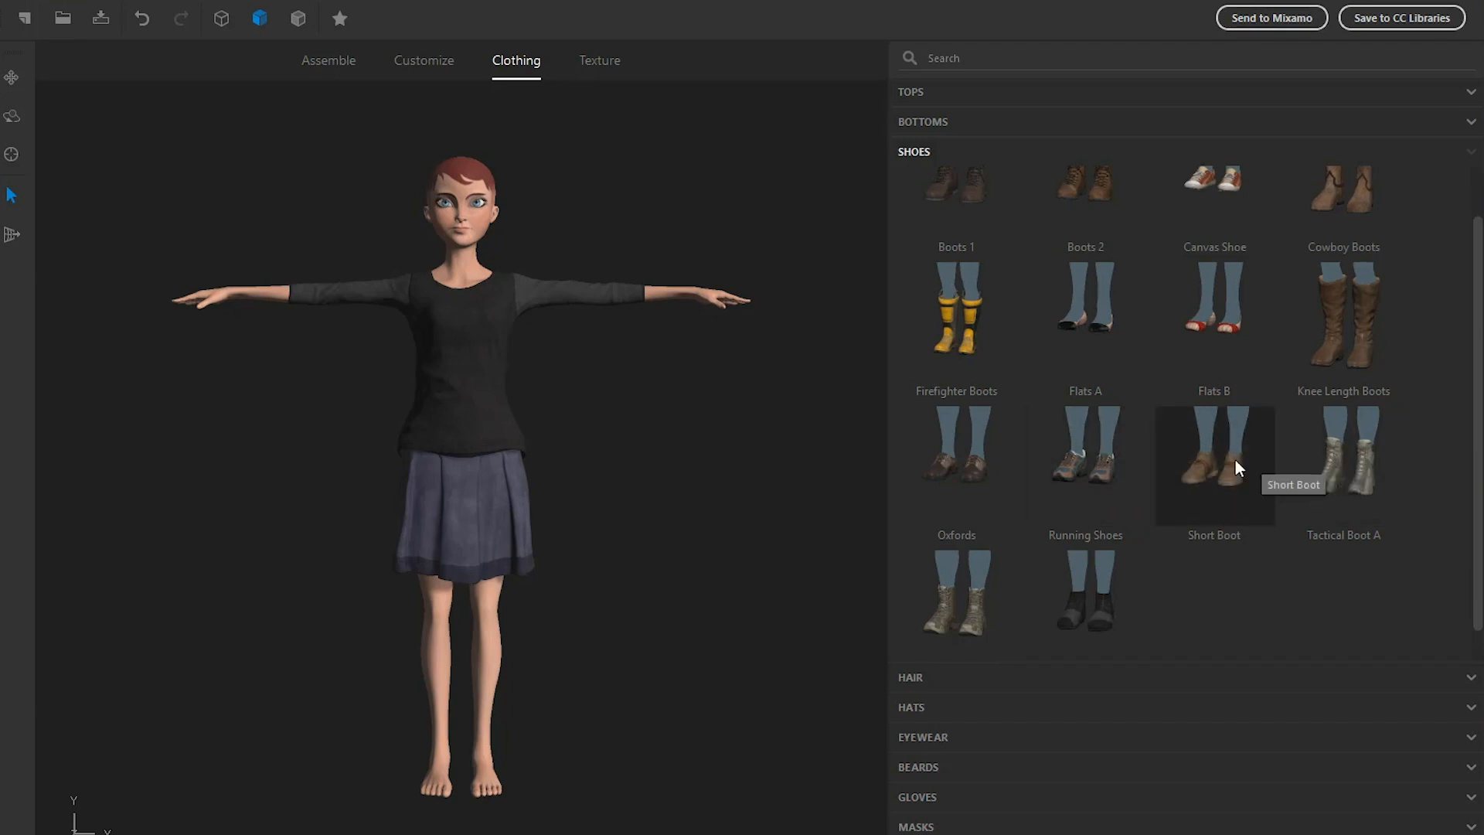
pyautogui.click(1224, 314)
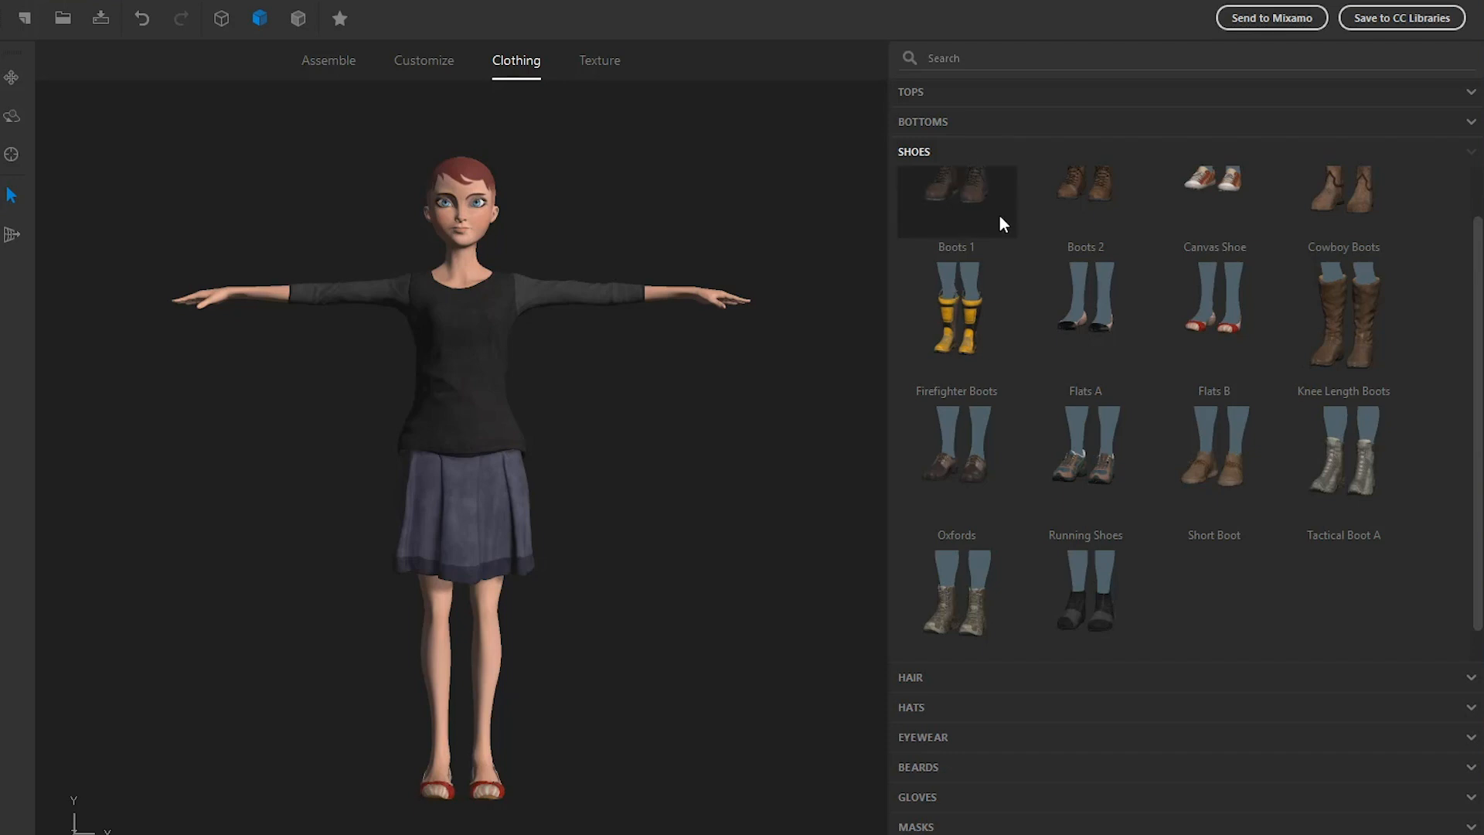
pyautogui.click(1123, 291)
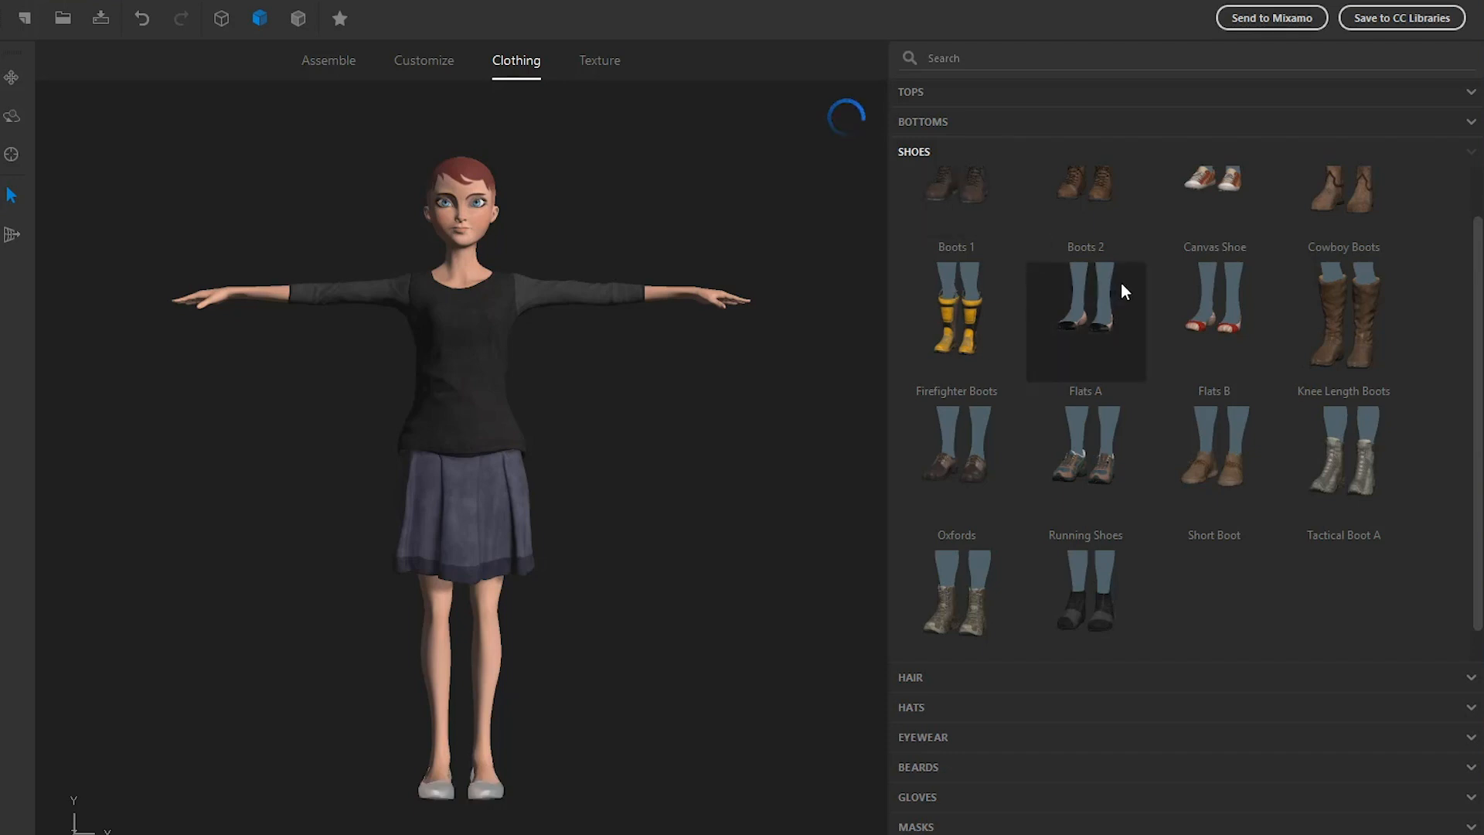
# Step: Select the character's shirt for texture editing
pyautogui.click(606, 61)
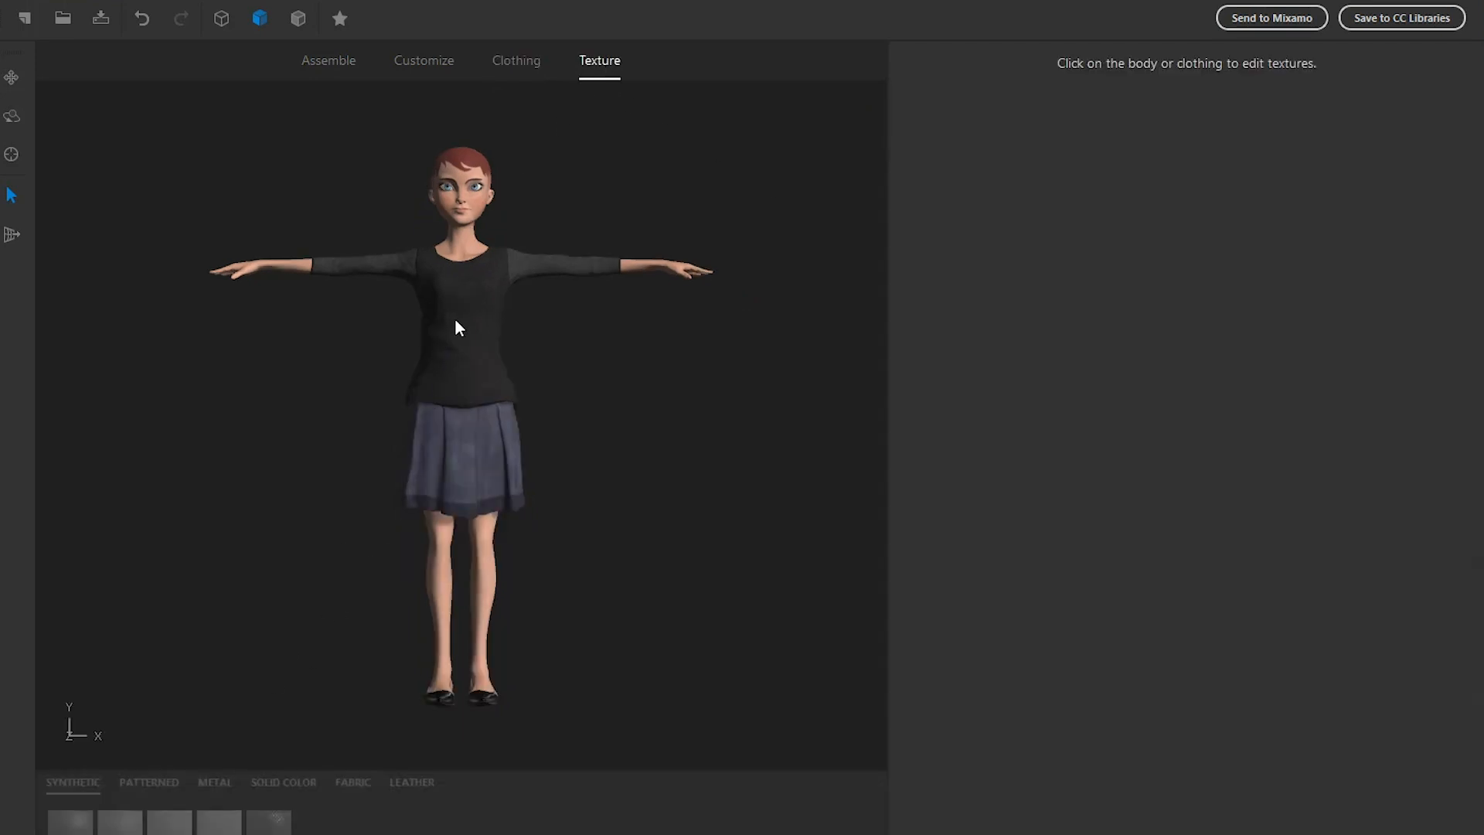
pyautogui.click(463, 341)
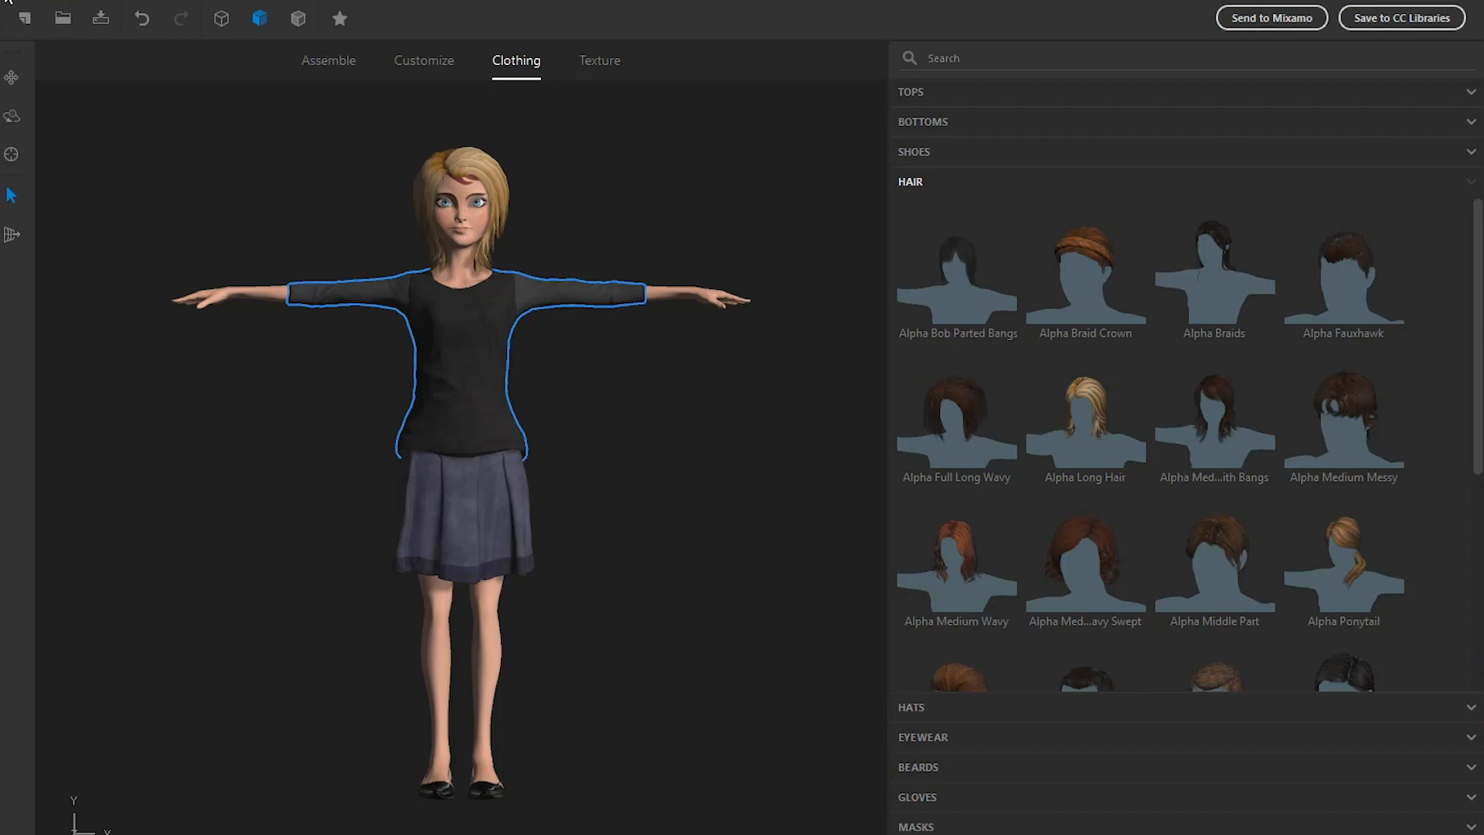
# Step: Export the character as an OBJ model named toonGirl in a new desktop folder, with 2048 packed maps and character scale 0.1
pyautogui.click(24, 17)
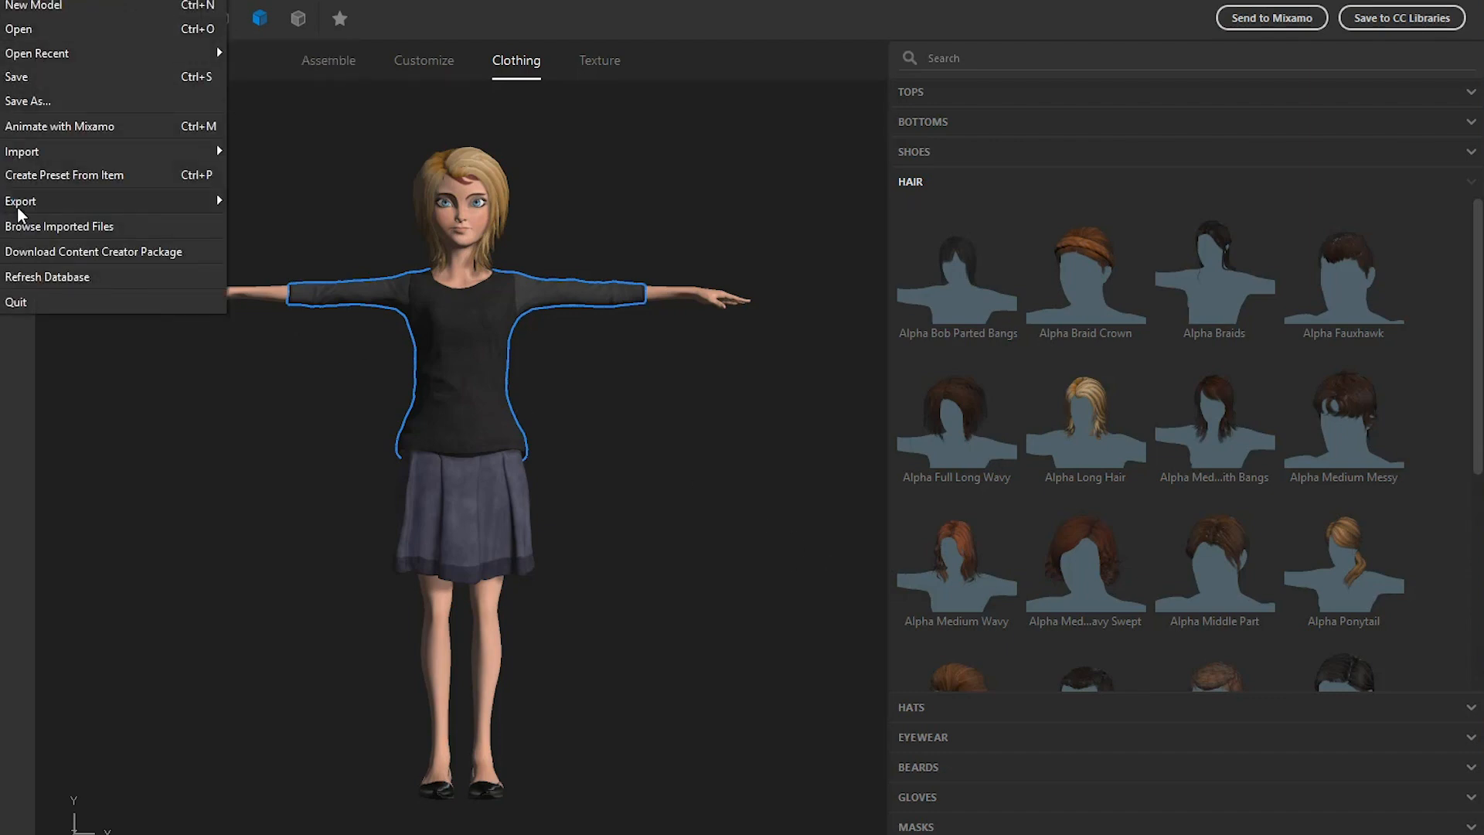
pyautogui.moveTo(23, 204)
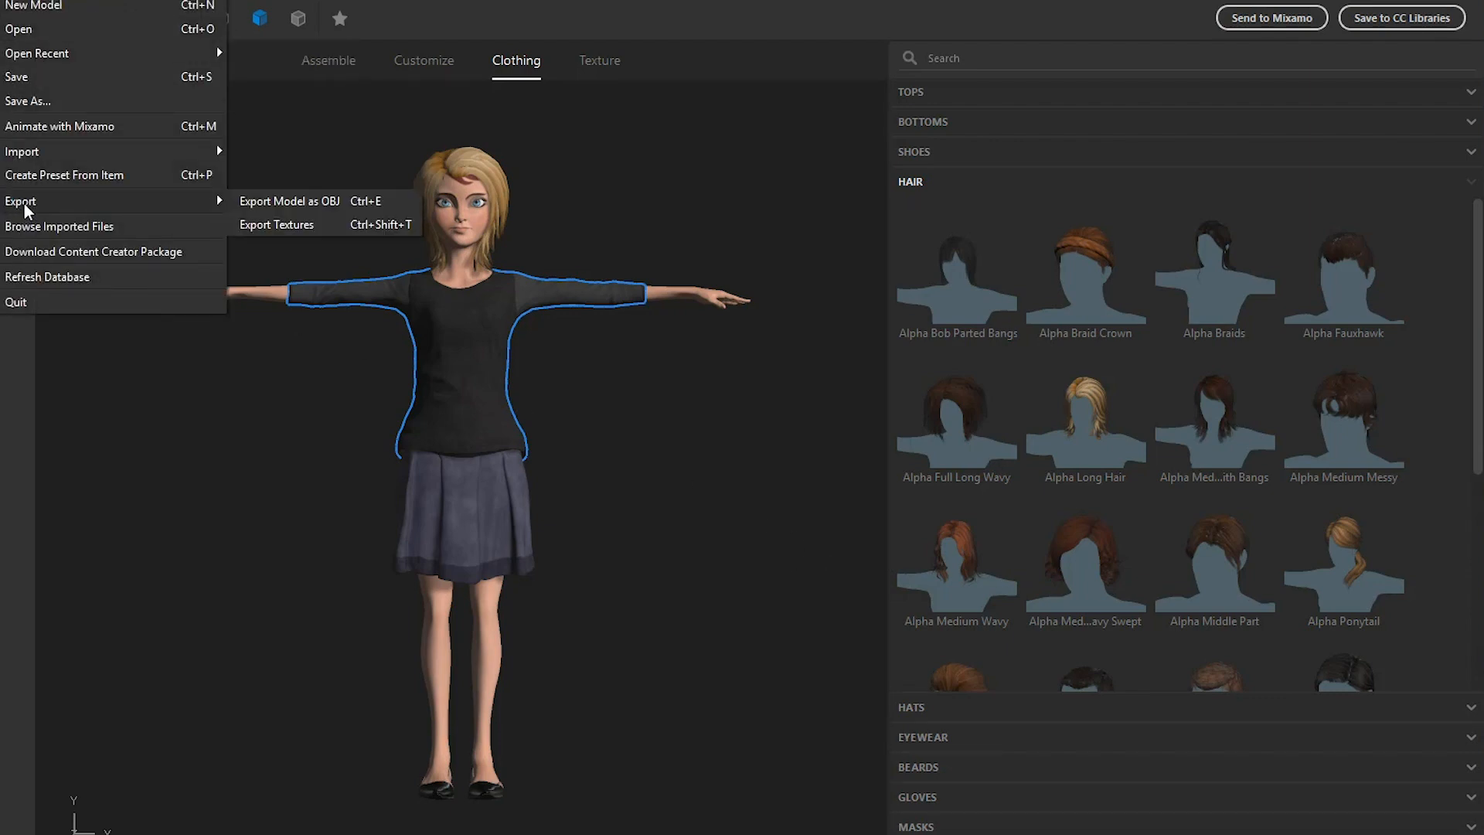
pyautogui.click(290, 200)
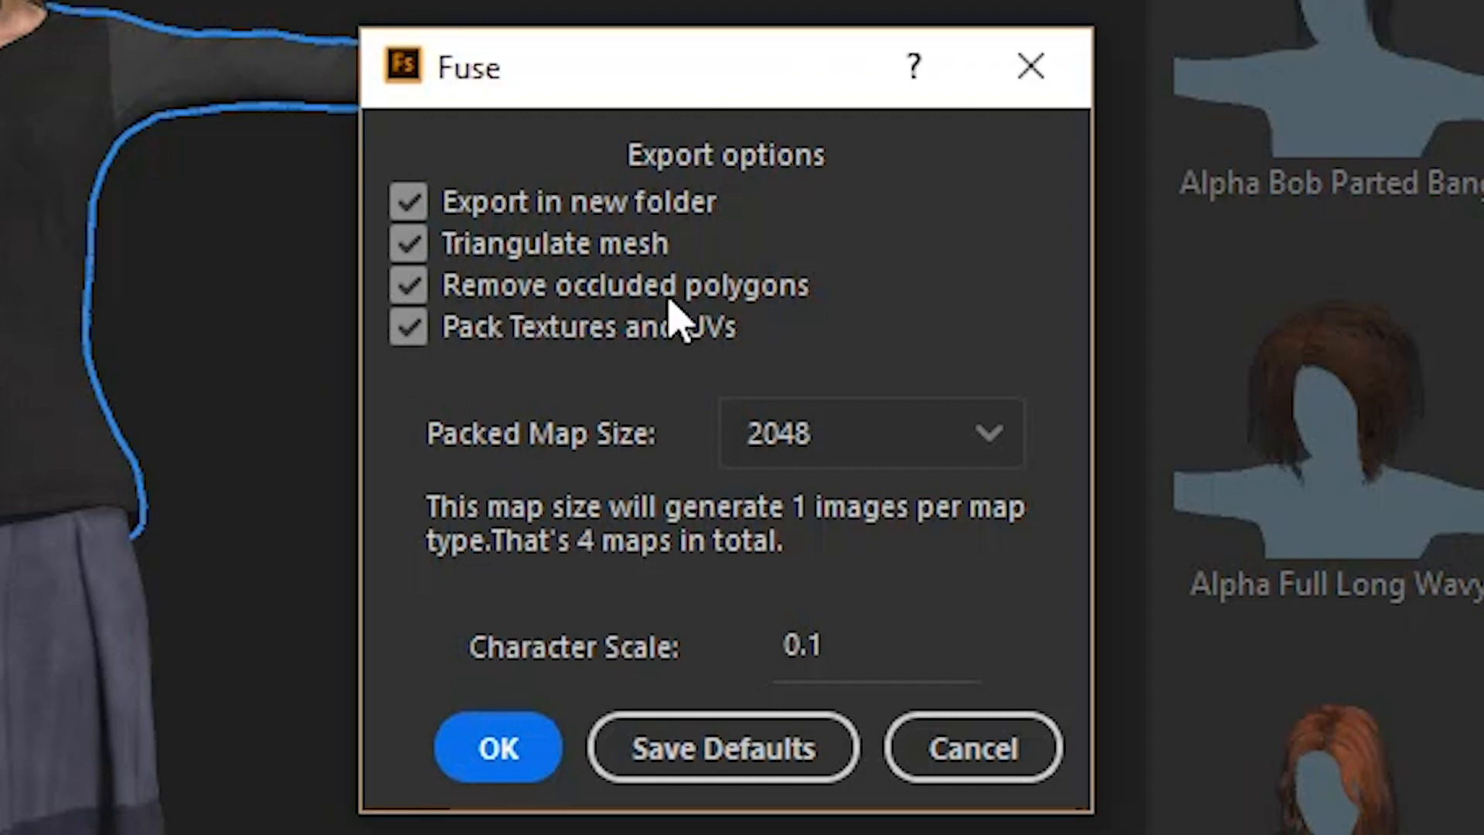
pyautogui.click(495, 753)
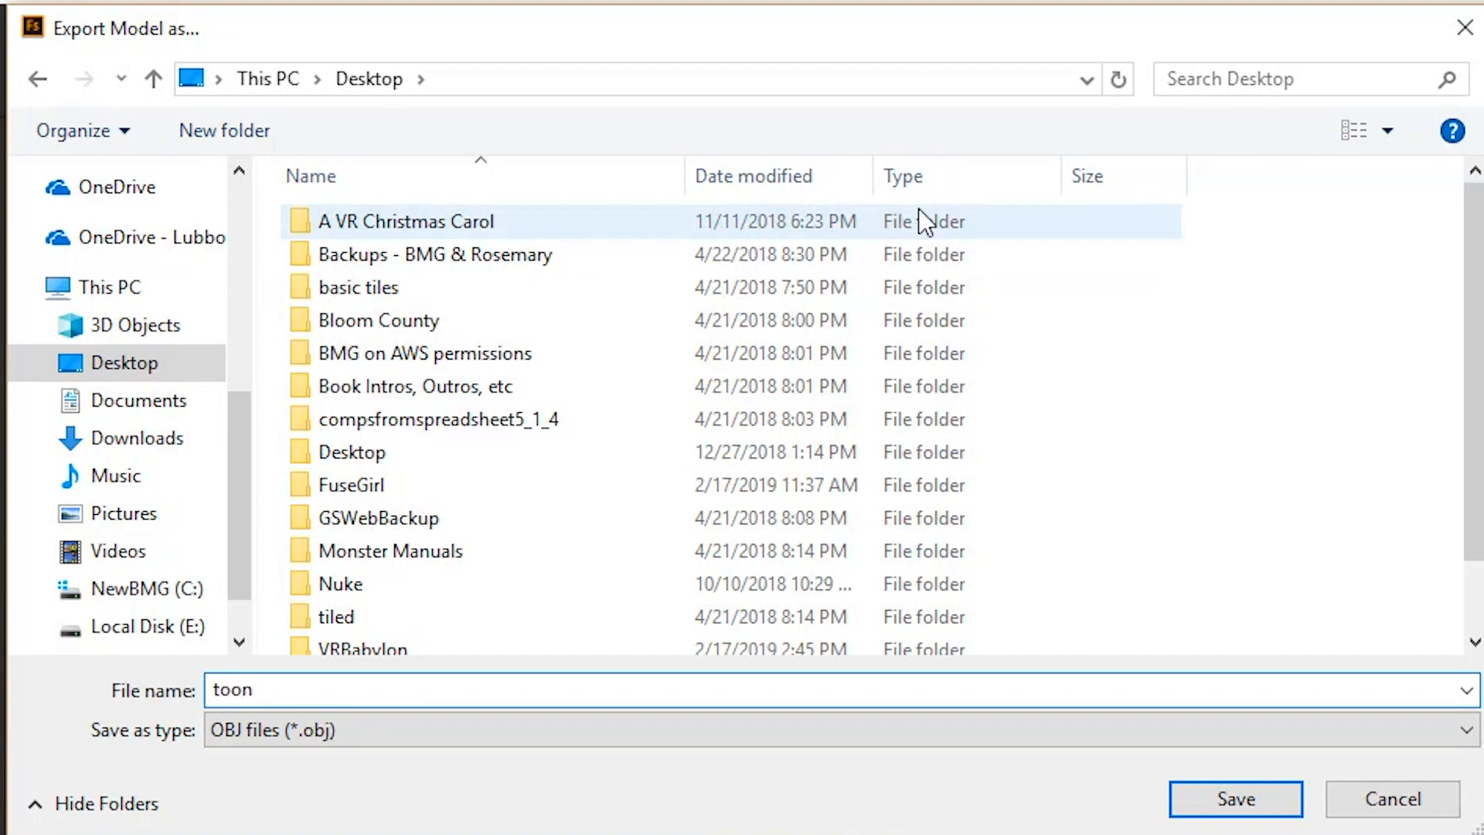
pyautogui.write('Girl')
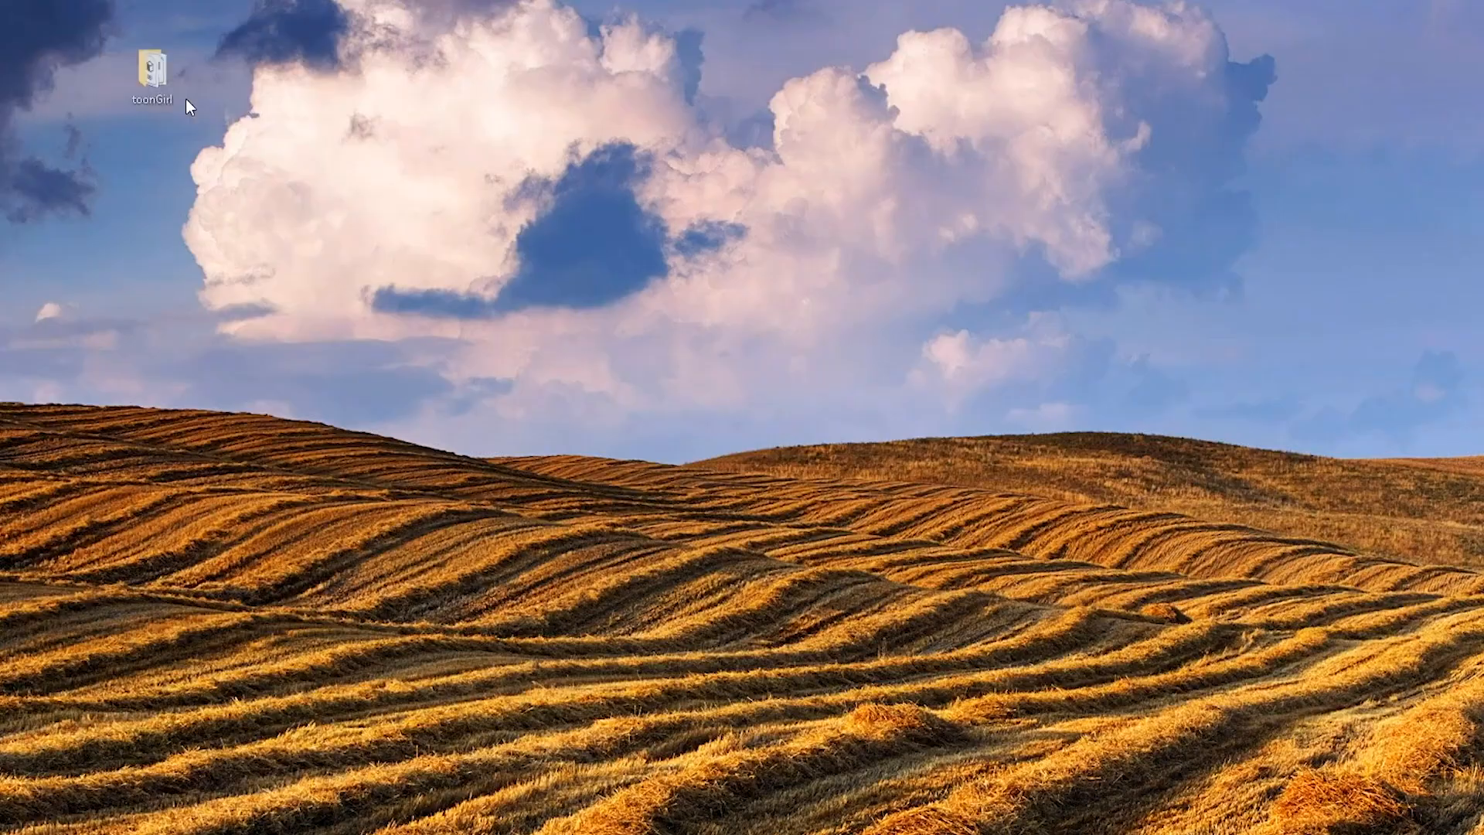
# Step: Compress the exported toonGirl folder on the desktop into a zip file
pyautogui.click(232, 130)
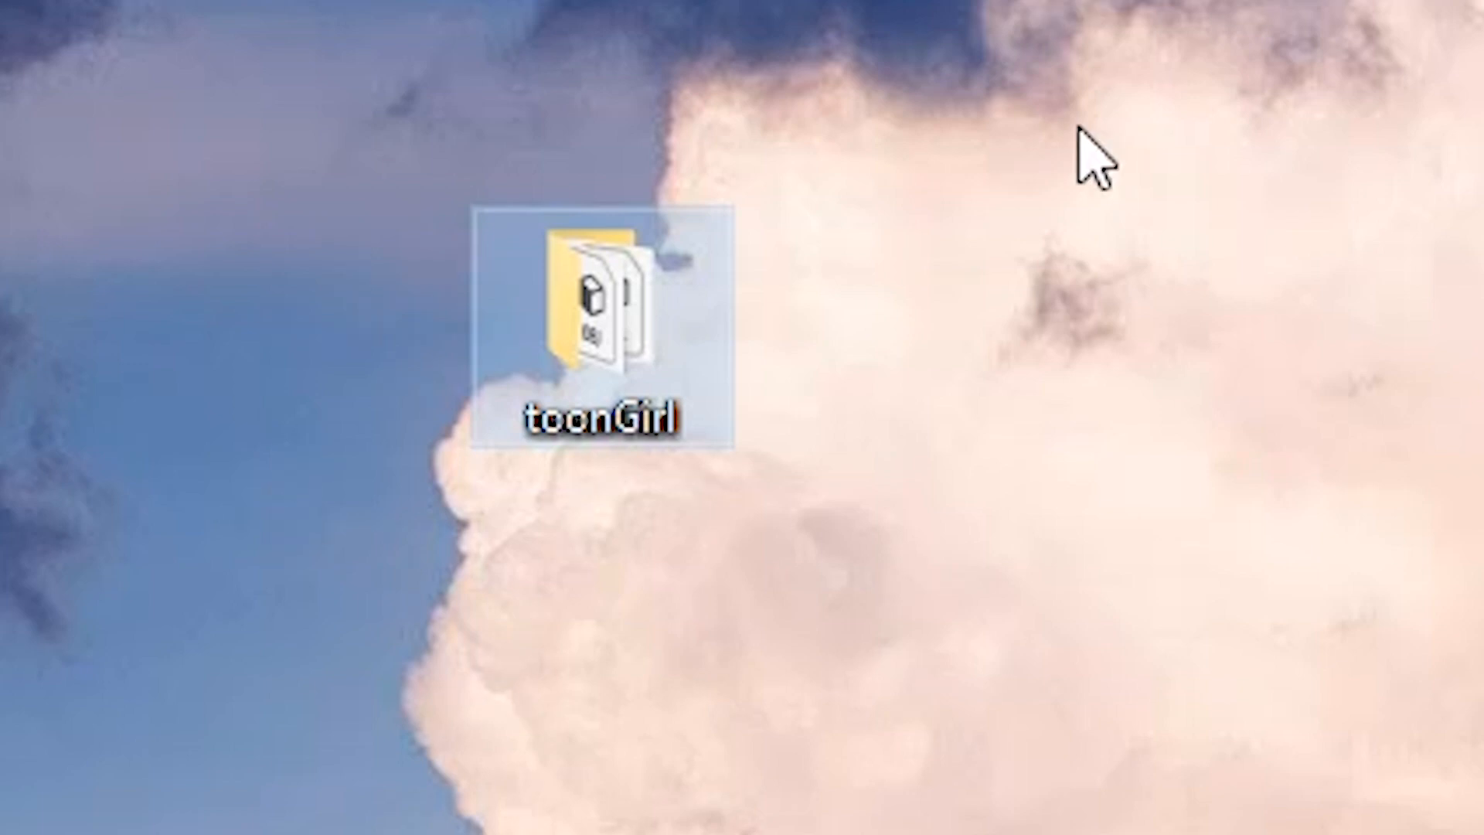
pyautogui.rightClick(611, 340)
pyautogui.moveTo(212, 564)
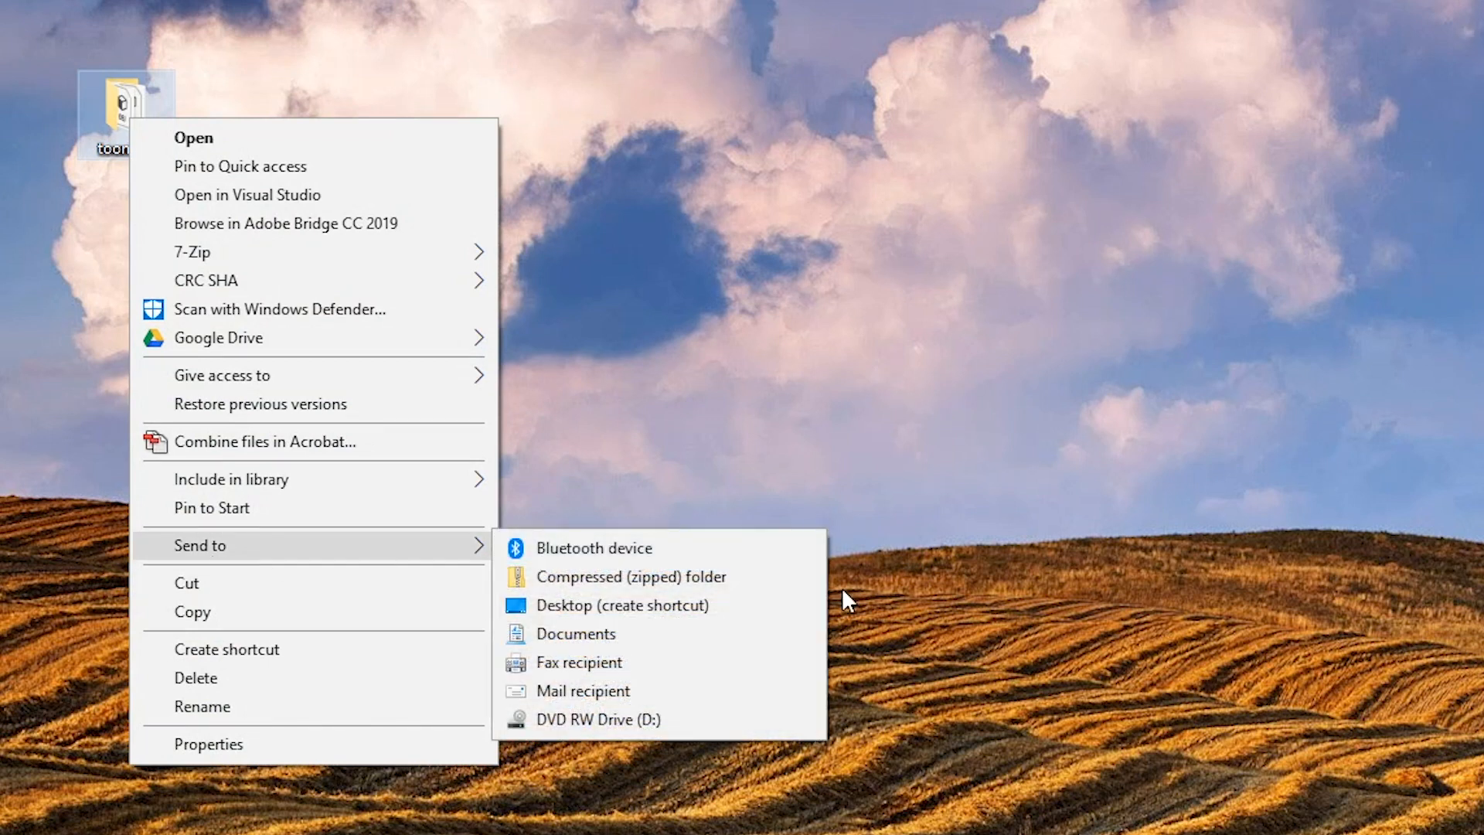
pyautogui.click(708, 576)
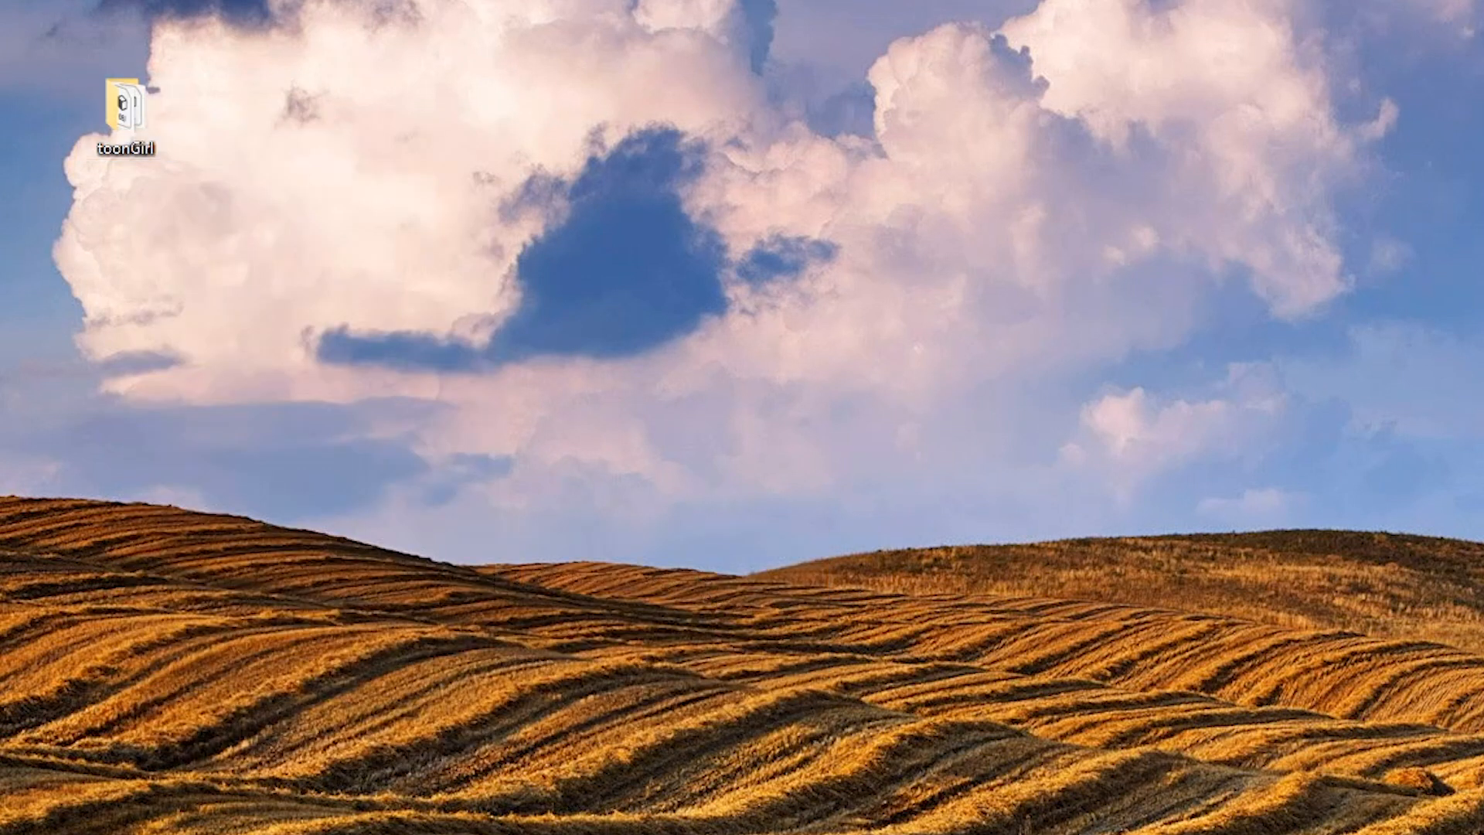
pyautogui.moveTo(30, 30); pyautogui.dragTo(232, 208)
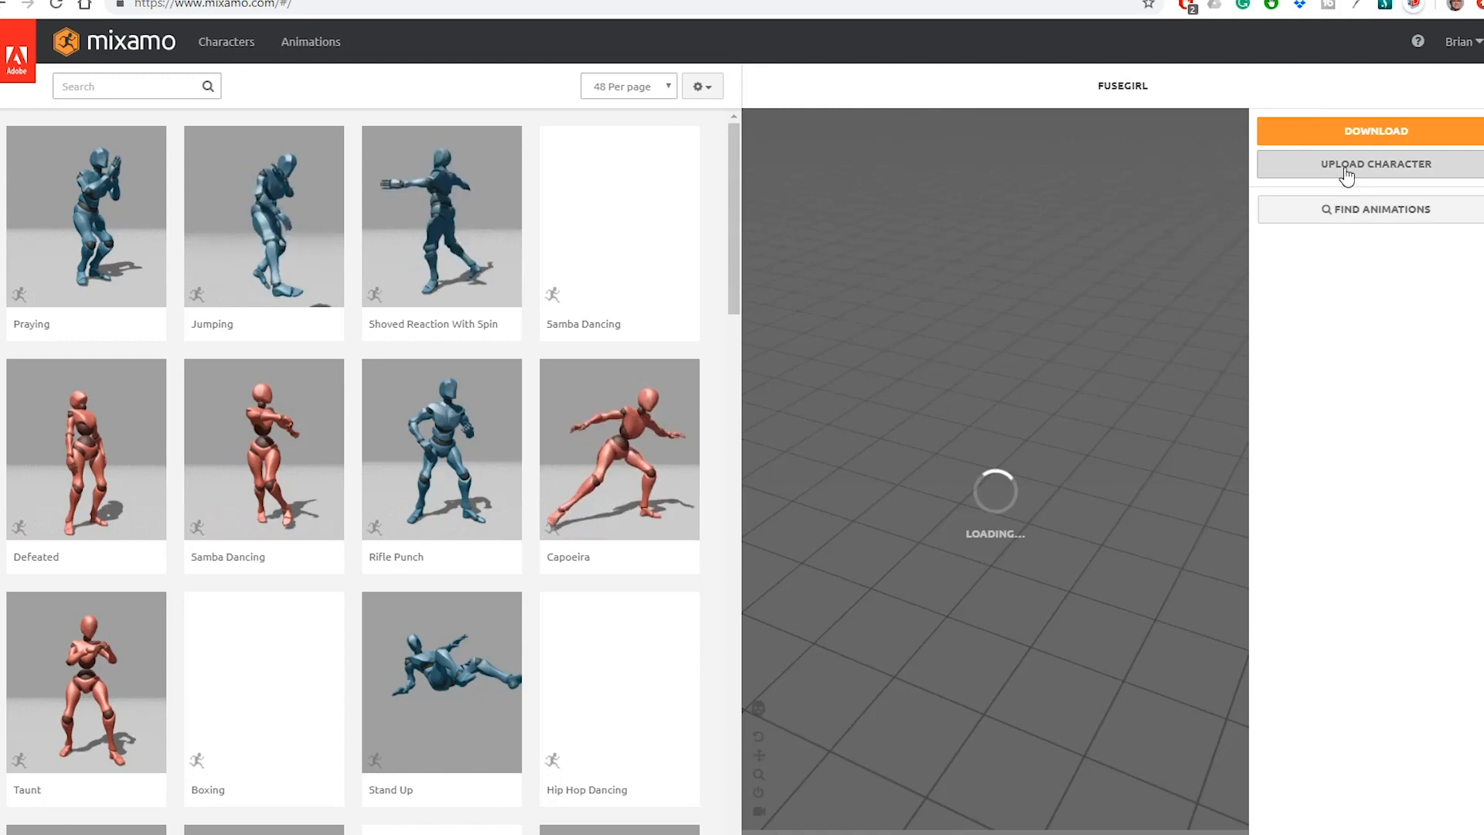
# Step: Switch to Mixamo, upload the zipped toonGirl character and accept its front-facing T-pose orientation
pyautogui.click(1346, 173)
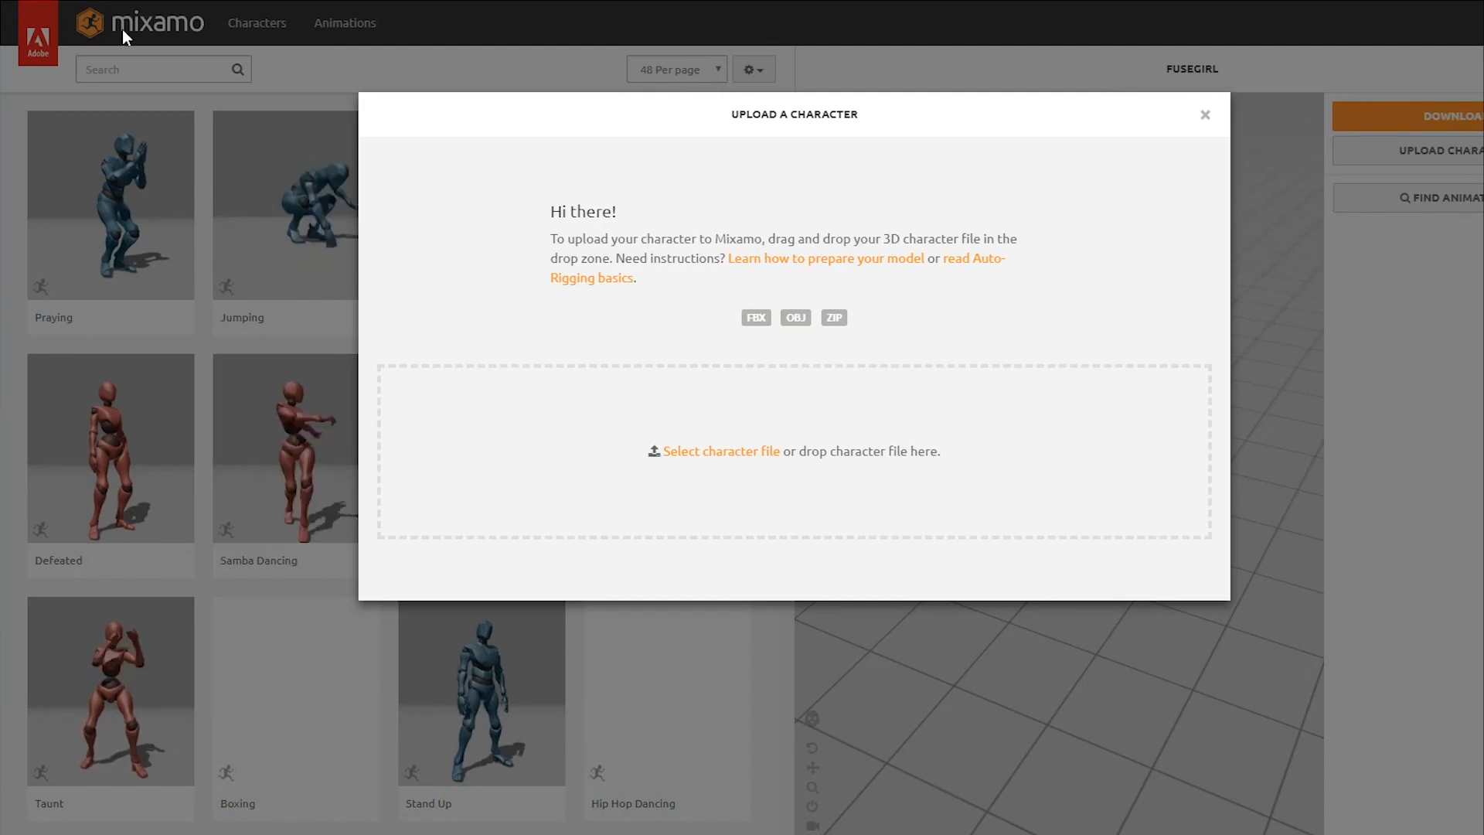
pyautogui.moveTo(144, 164); pyautogui.dragTo(796, 503)
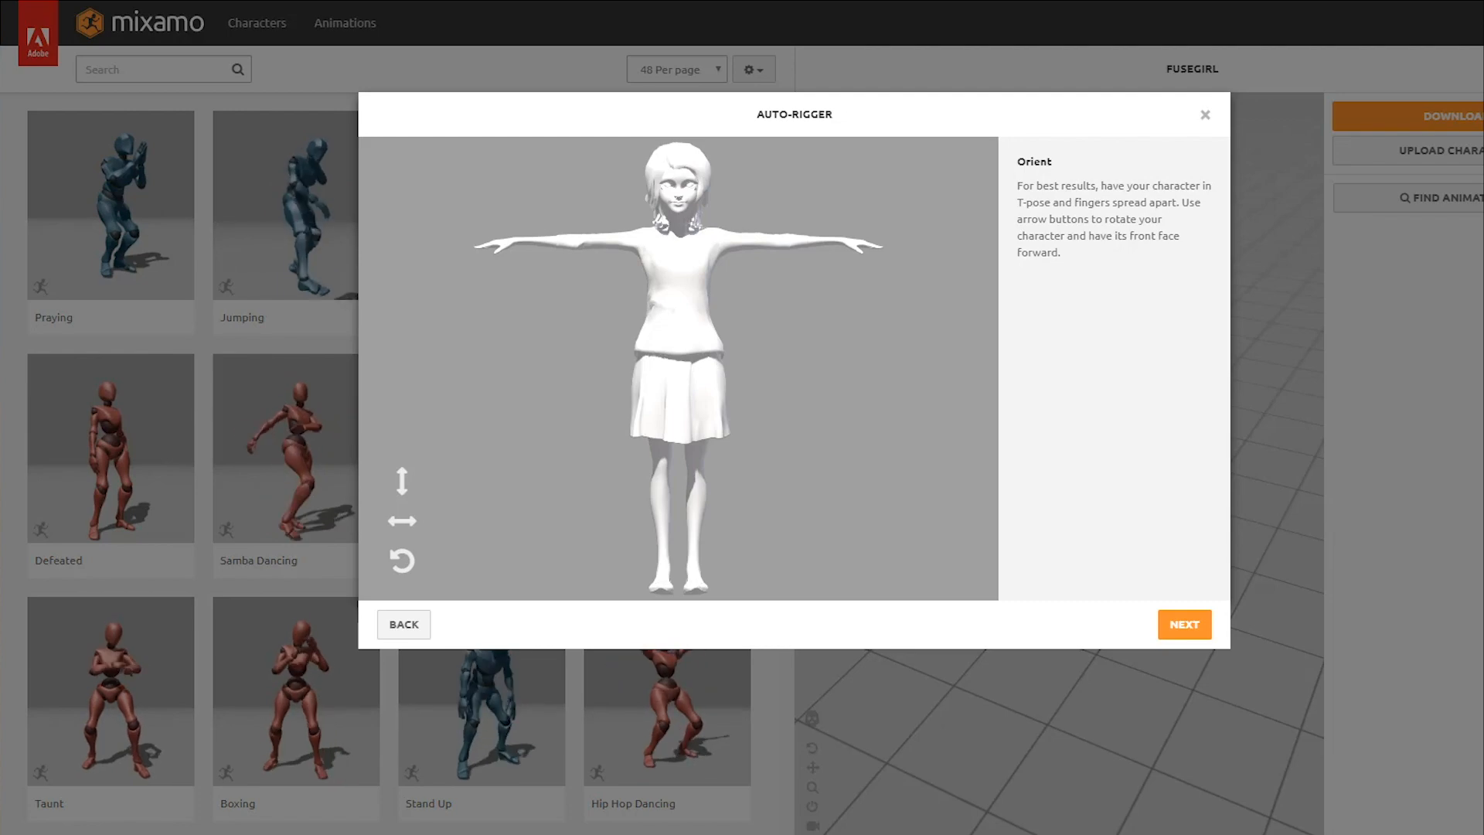
pyautogui.click(1184, 624)
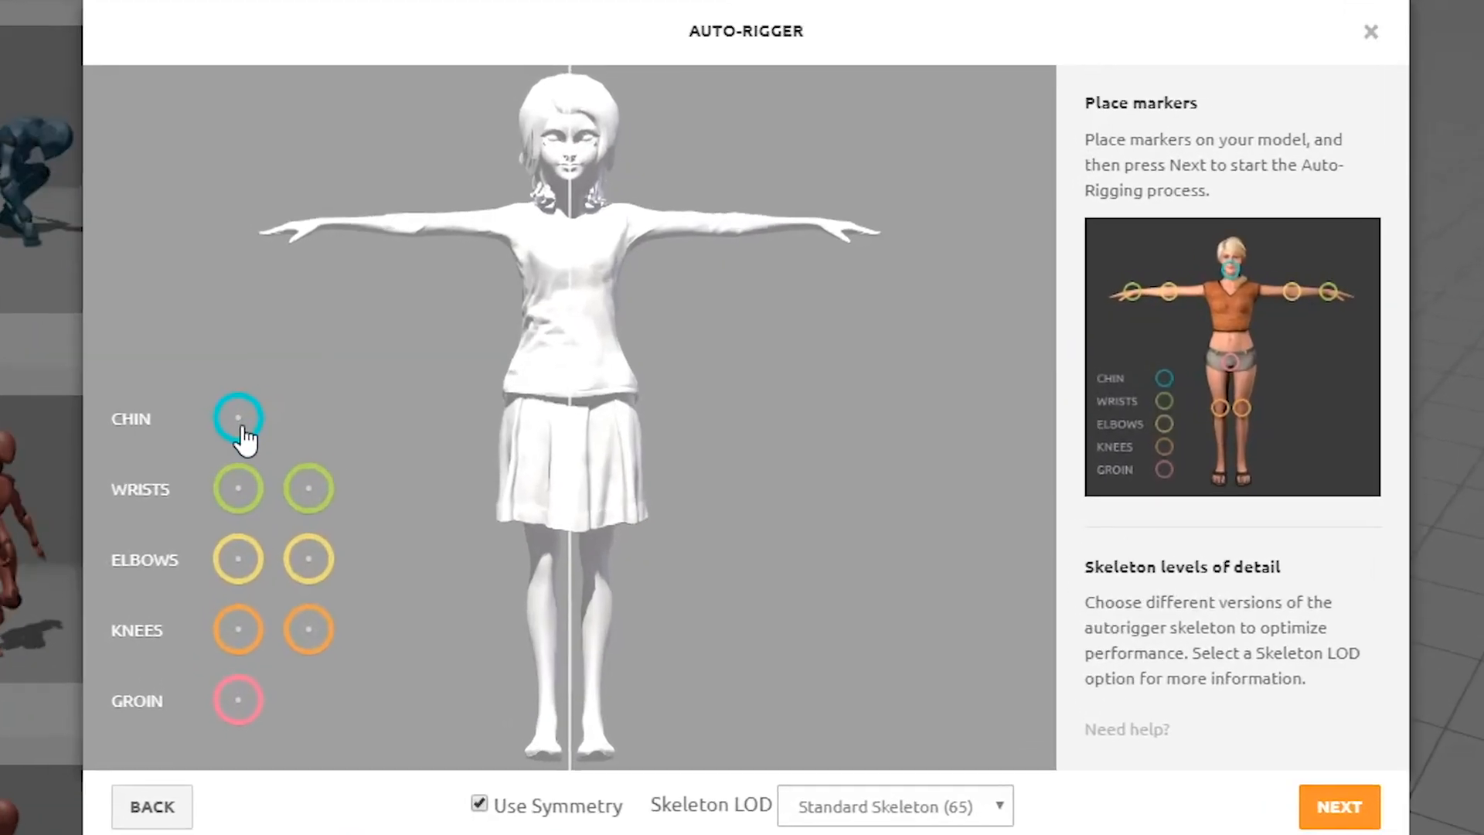
# Step: Place the auto-rigger markers on the character's chin, wrists, elbows, knees and groin with symmetry on
pyautogui.moveTo(245, 437)
pyautogui.mouseDown()
pyautogui.moveTo(405, 251)
pyautogui.moveTo(507, 186)
pyautogui.moveTo(562, 166)
pyautogui.moveTo(565, 180)
pyautogui.mouseUp()
pyautogui.moveTo(227, 490); pyautogui.dragTo(322, 242)
pyautogui.moveTo(399, 218); pyautogui.dragTo(422, 224)
pyautogui.moveTo(300, 634); pyautogui.dragTo(542, 569)
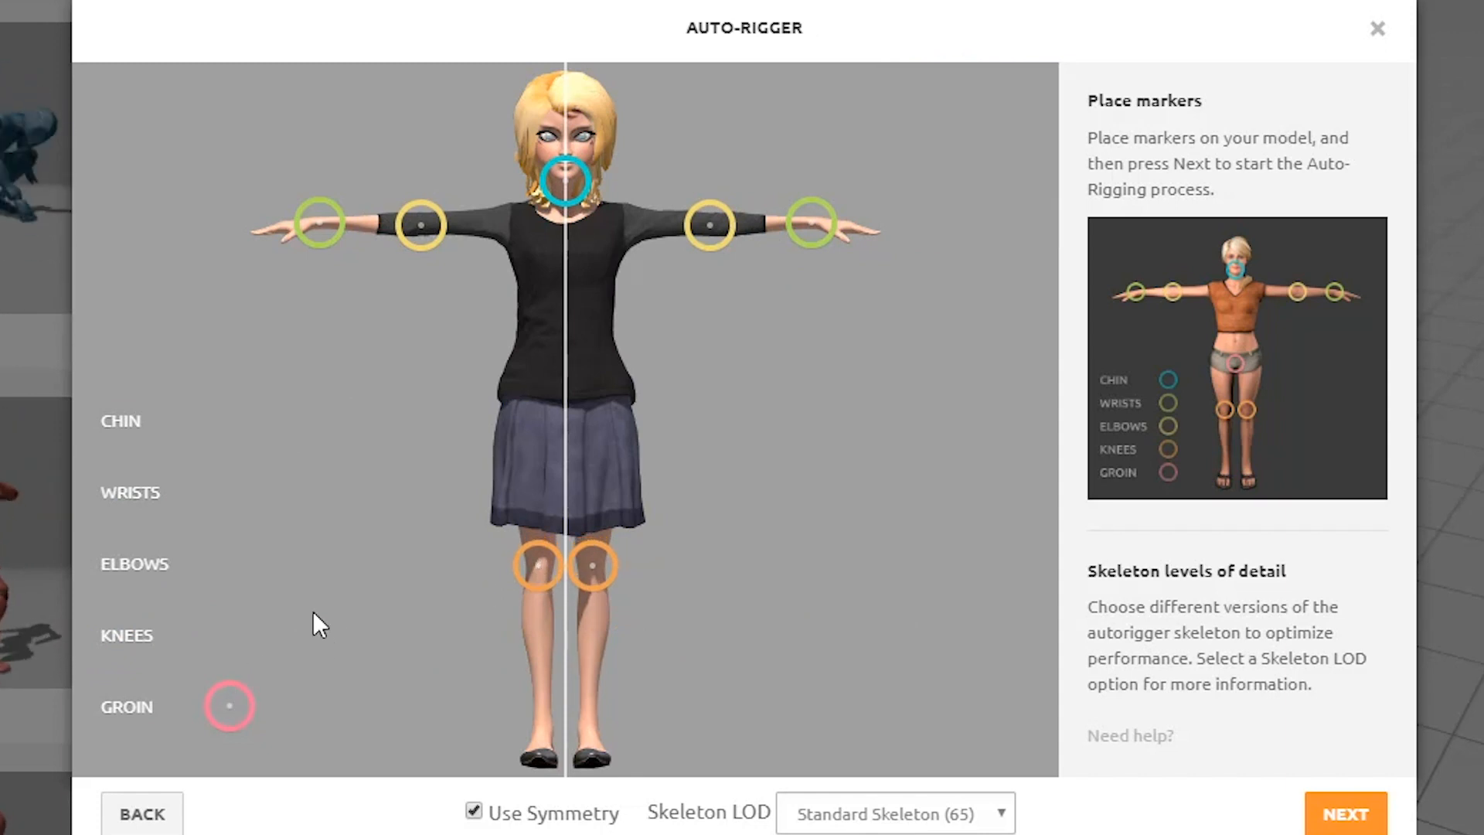
pyautogui.moveTo(230, 706)
pyautogui.mouseDown()
pyautogui.moveTo(580, 401)
pyautogui.moveTo(570, 389)
pyautogui.moveTo(565, 437)
pyautogui.mouseUp()
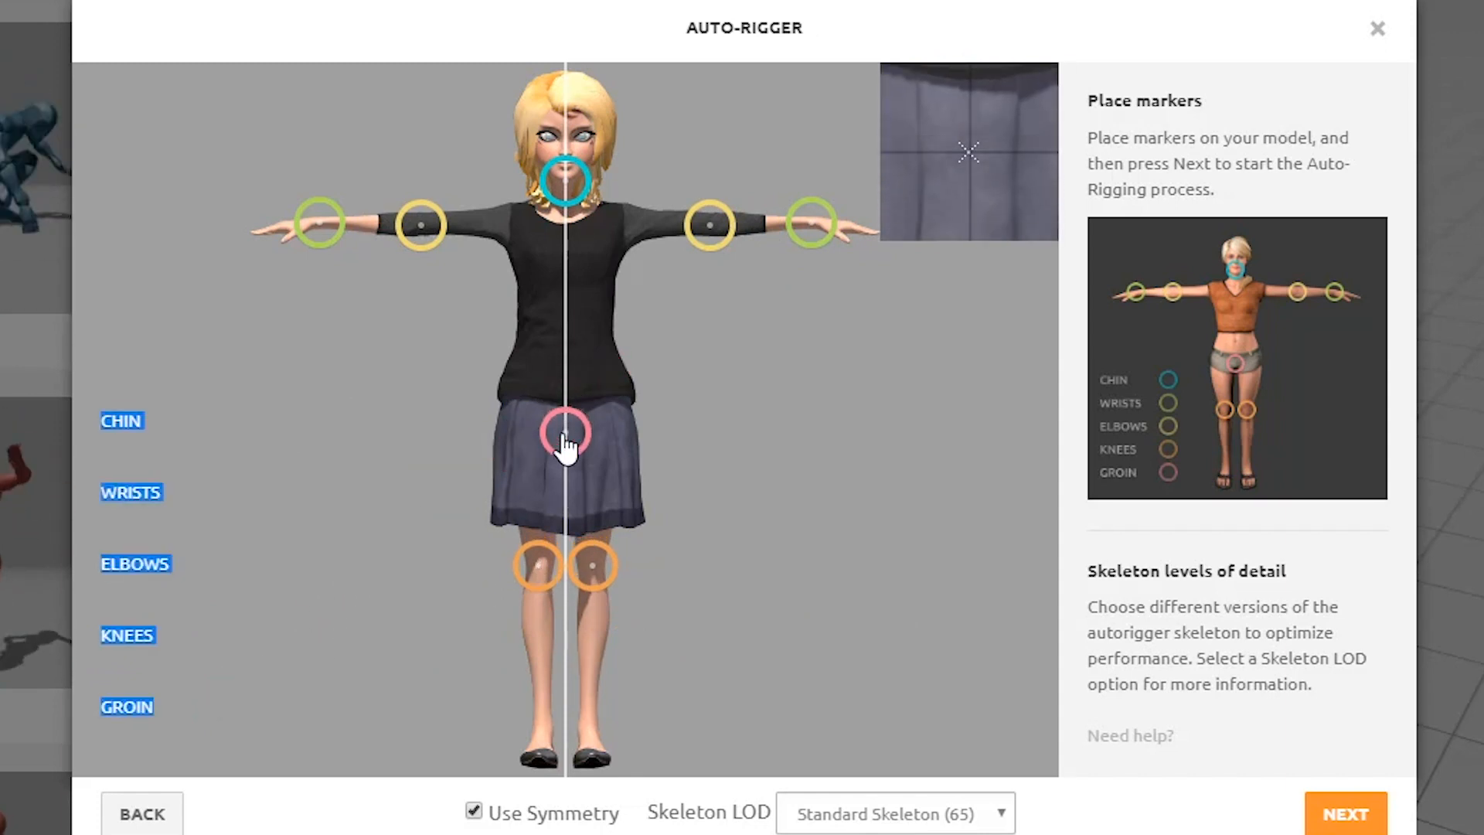
# Step: Review the skeleton detail levels, auto-rig the character with Standard Skeleton (65) and accept the rigged result
pyautogui.click(1009, 816)
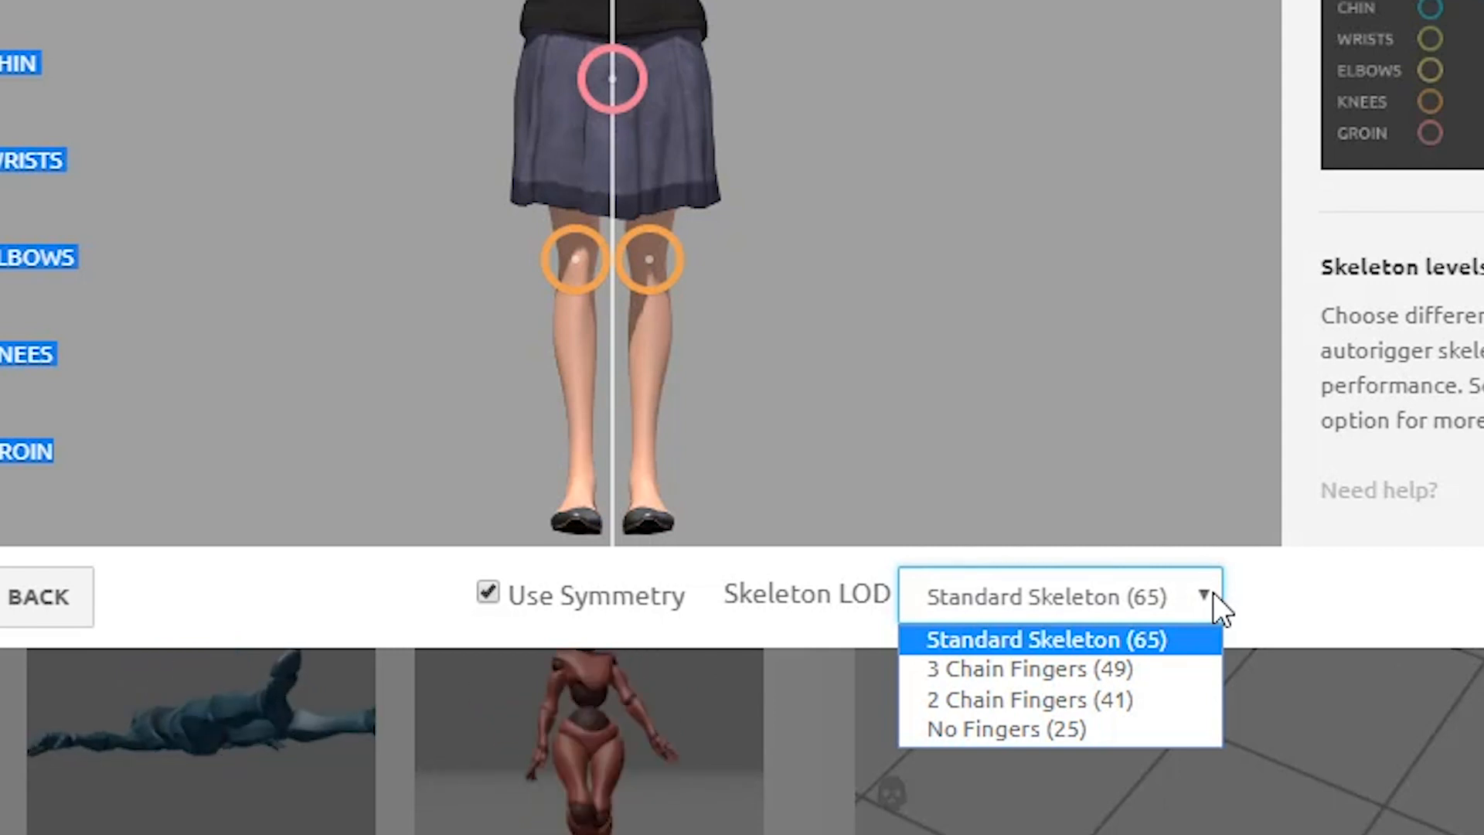
pyautogui.click(1281, 603)
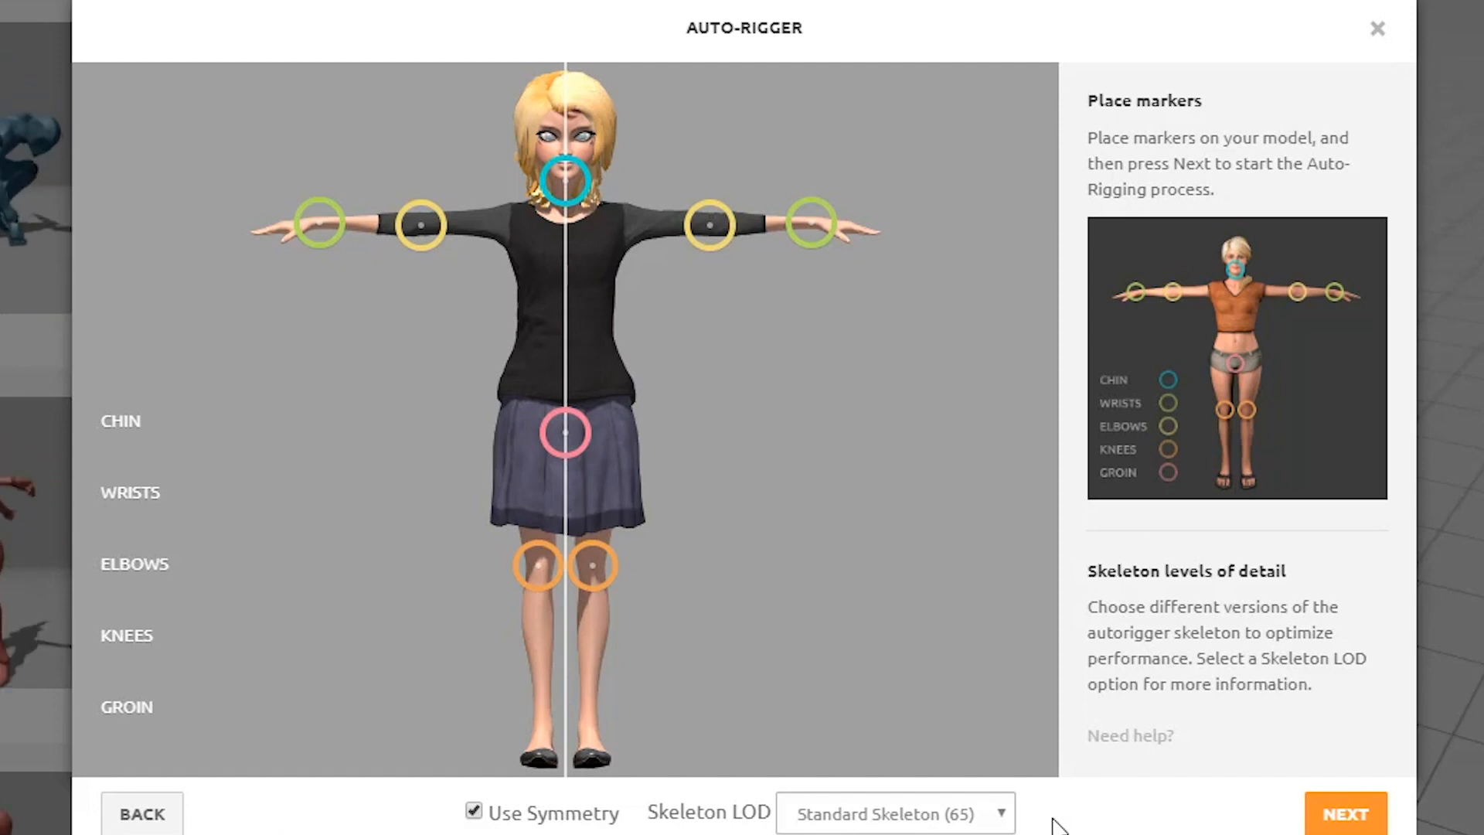
pyautogui.click(1343, 818)
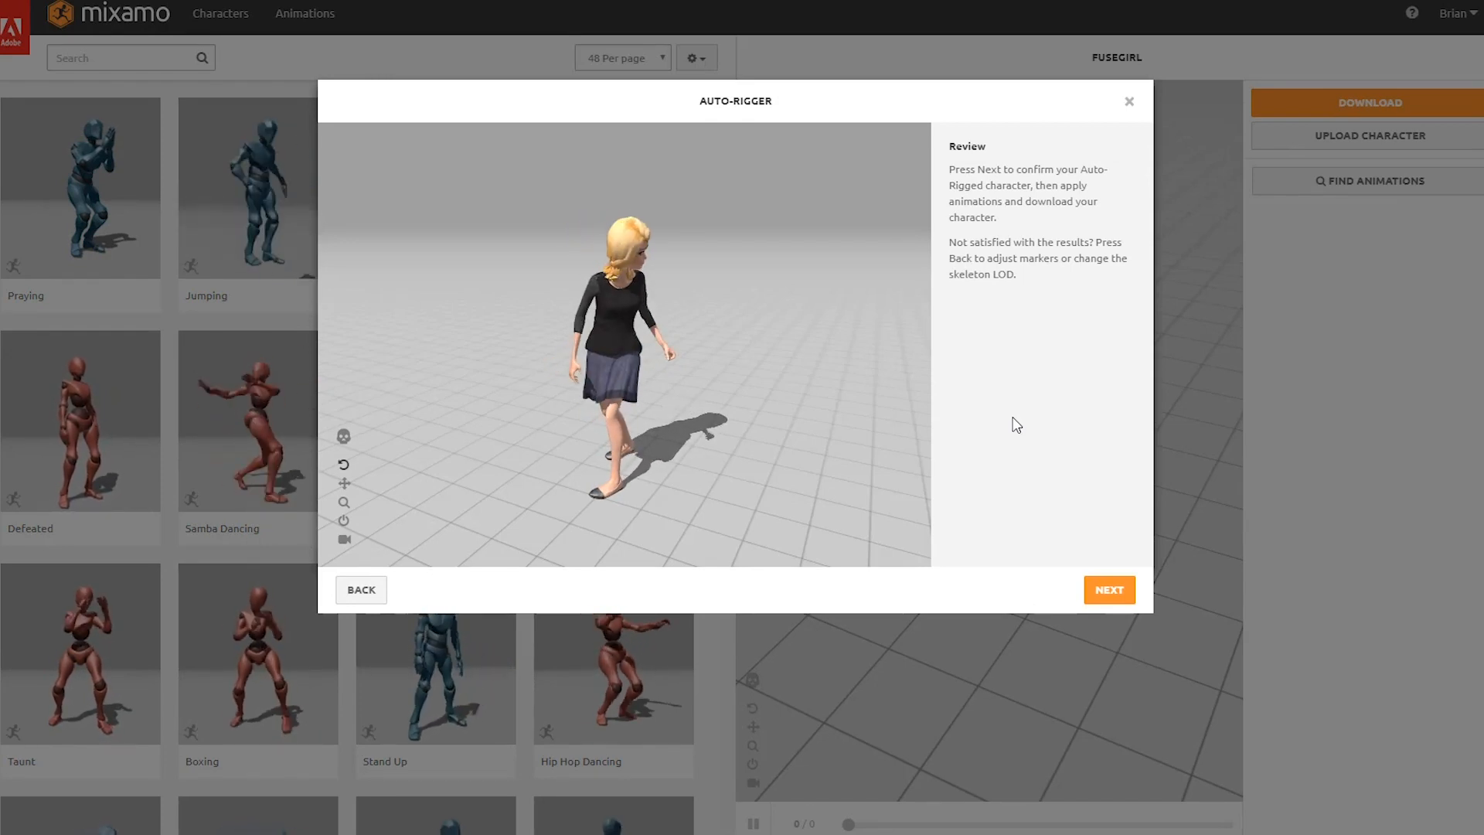
pyautogui.click(362, 590)
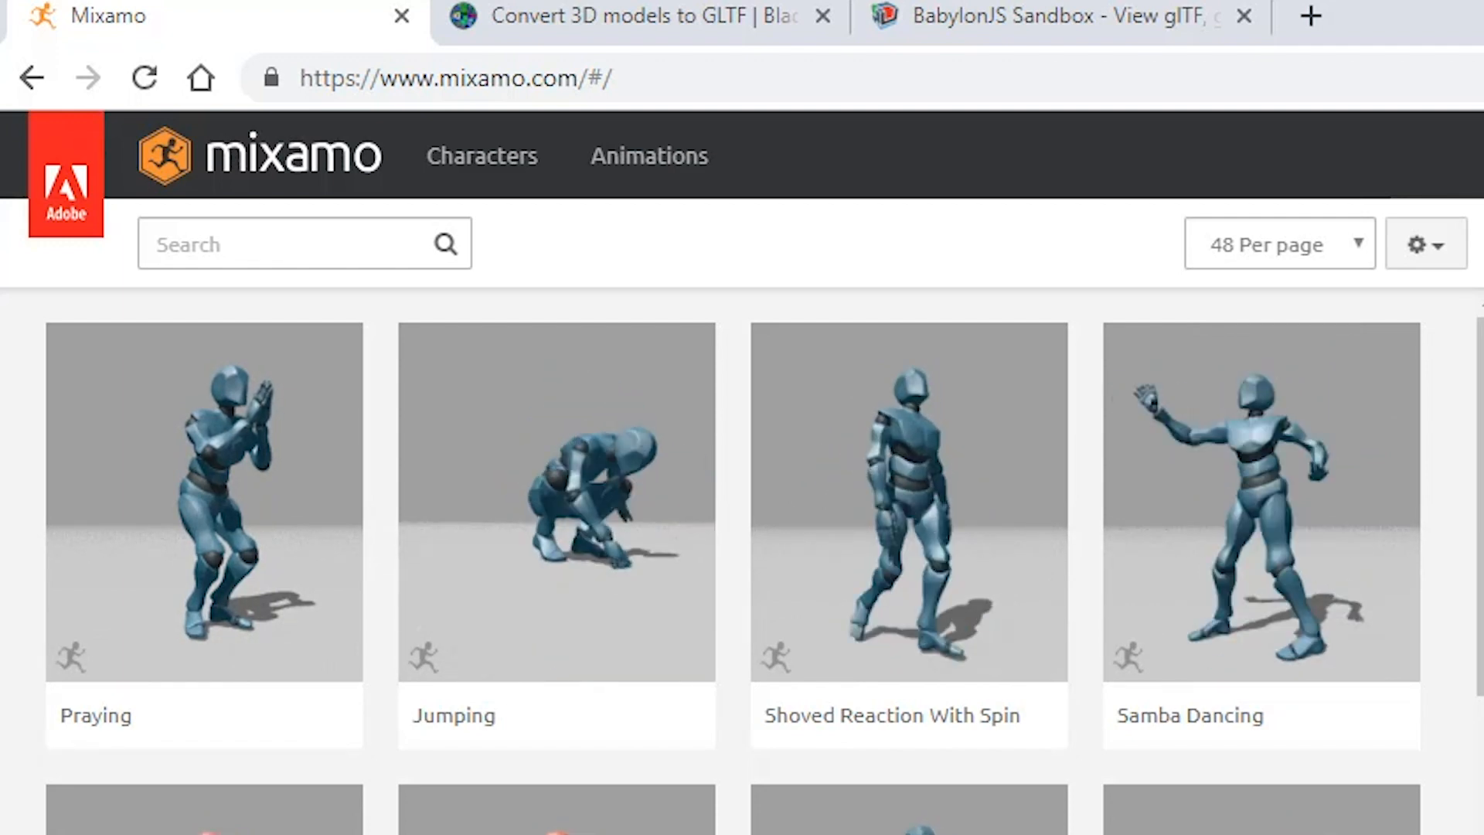
# Step: Search the animation library for "walk"
pyautogui.scroll(-5, 1133, 431)
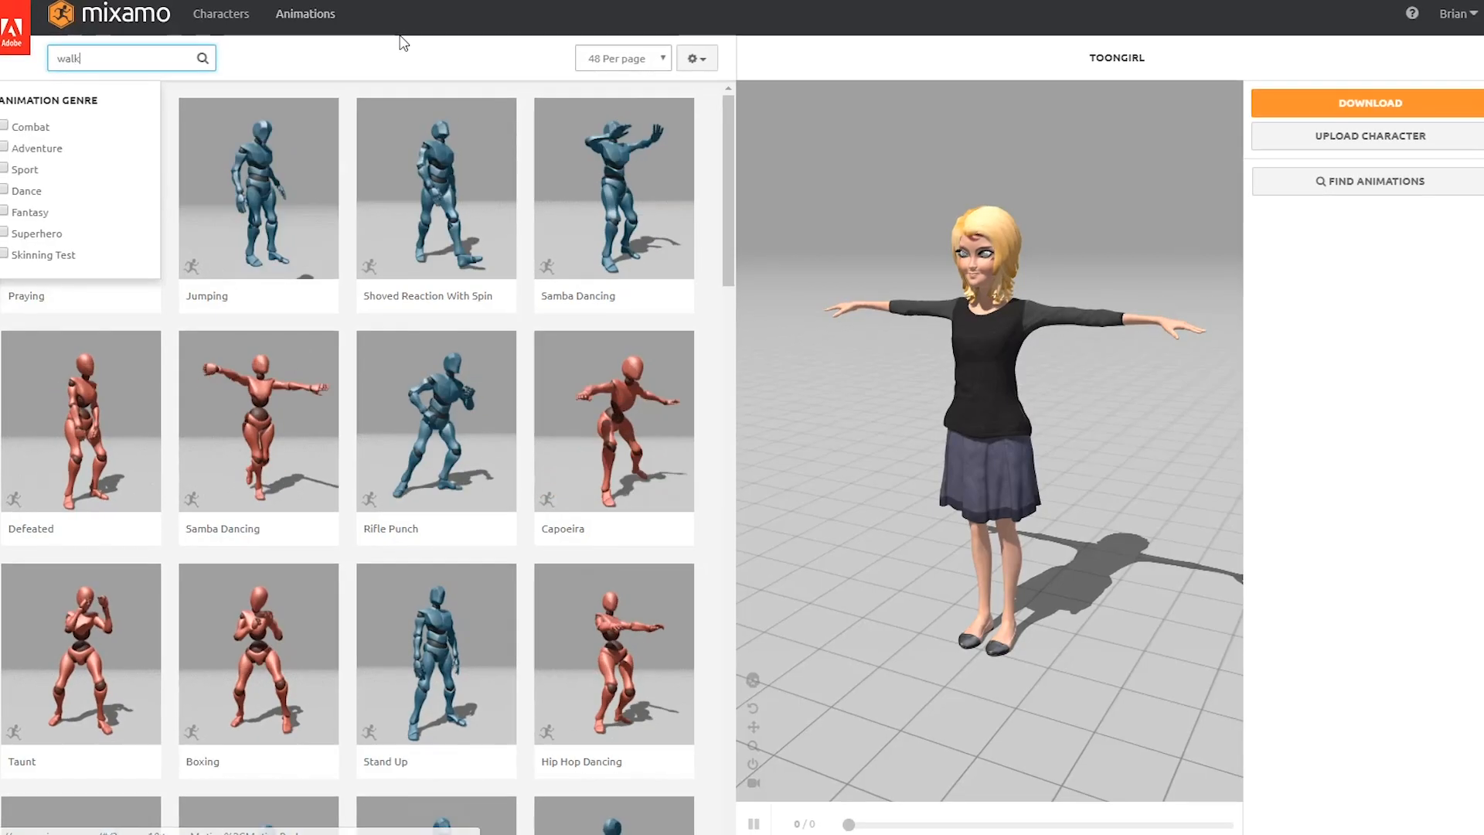
pyautogui.press('Return')
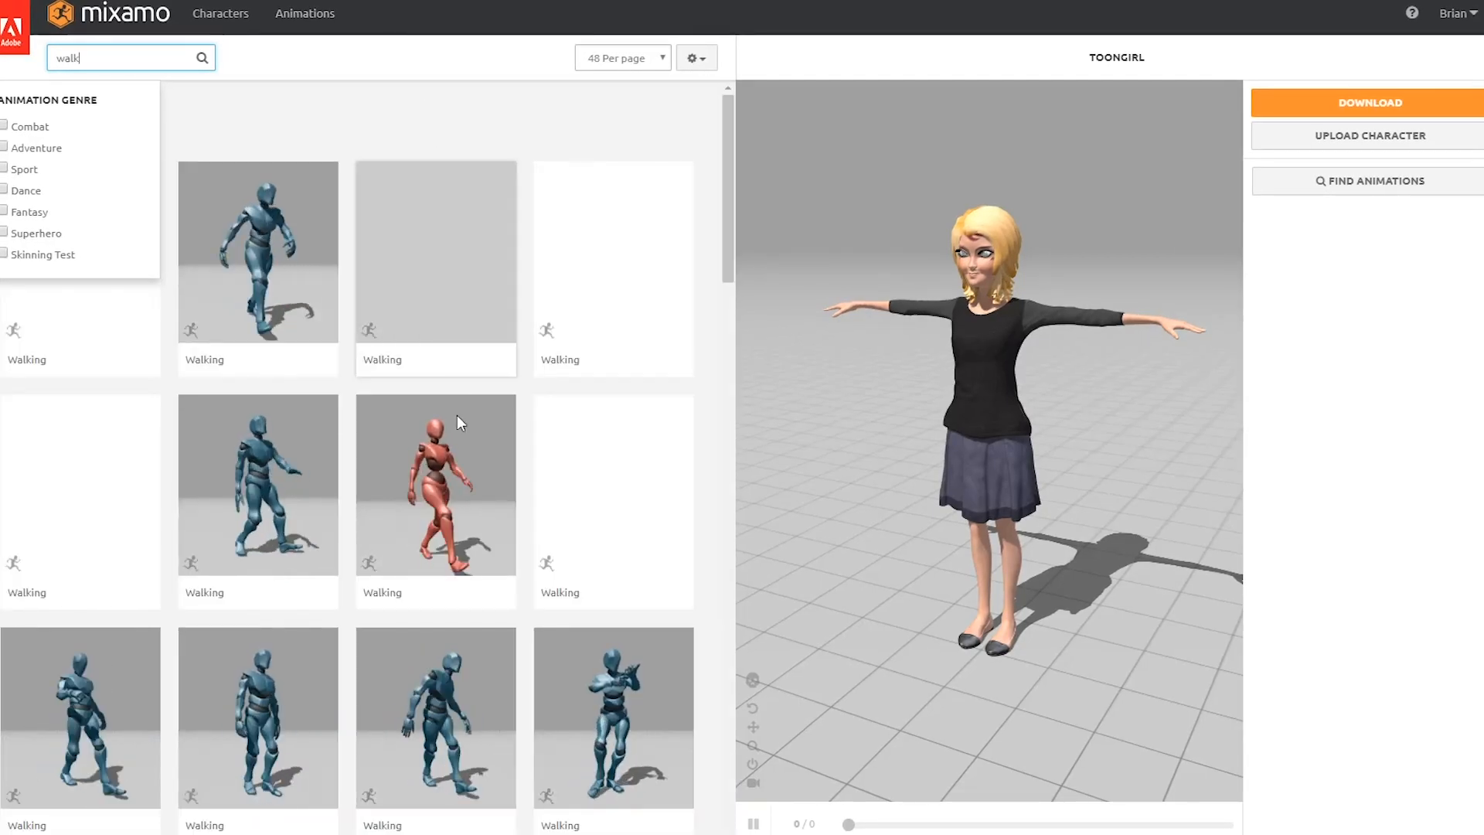
# Step: Preview a Walking animation on the character, and replace it with the Chicken Dance found by searching for "chicken"
pyautogui.click(457, 433)
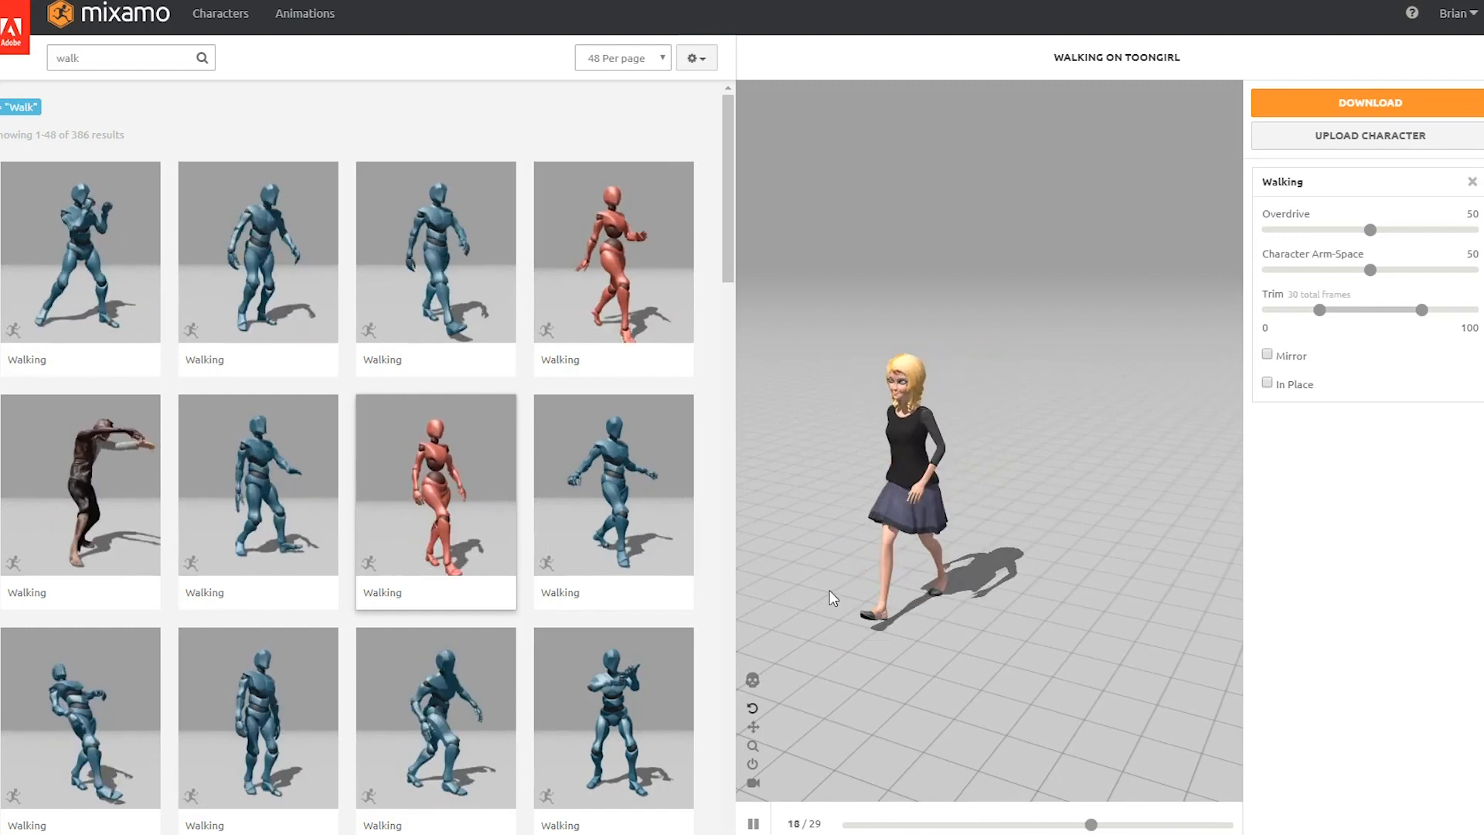
pyautogui.click(110, 68)
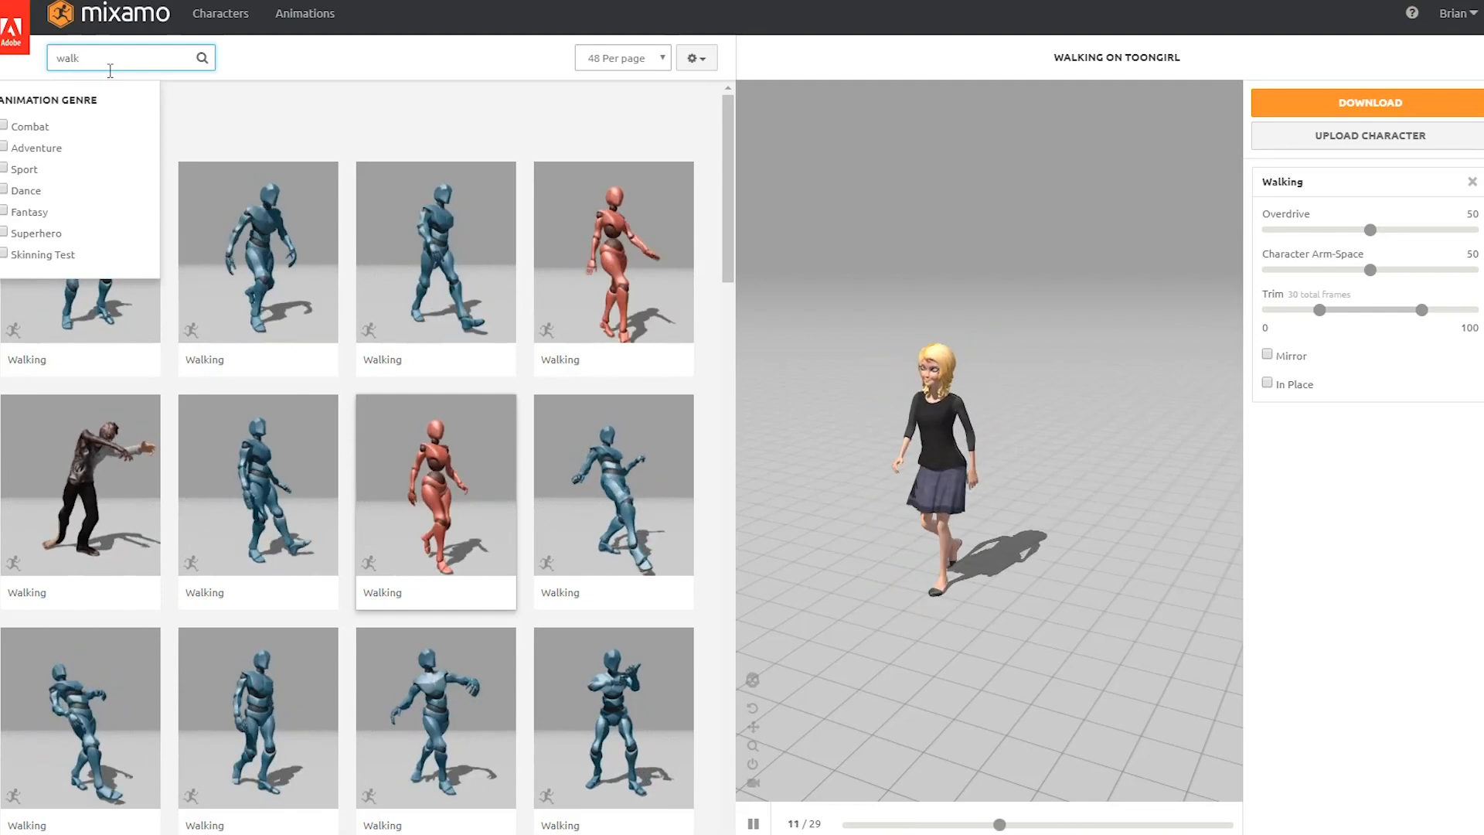
pyautogui.press('BackSpace')
pyautogui.press('BackSpace')
pyautogui.press('BackSpace')
pyautogui.press('BackSpace')
pyautogui.write('chicken')
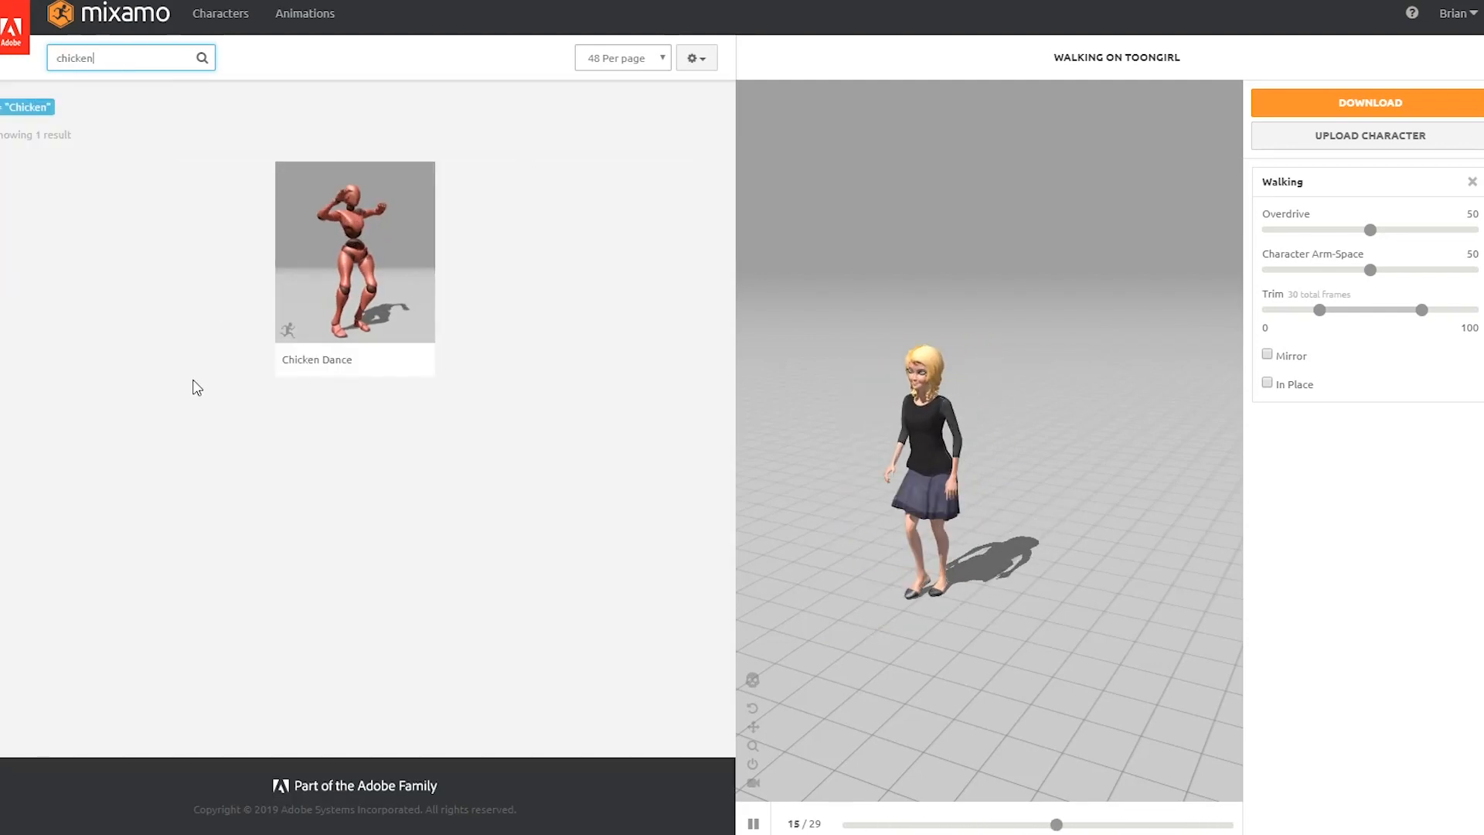
pyautogui.click(385, 270)
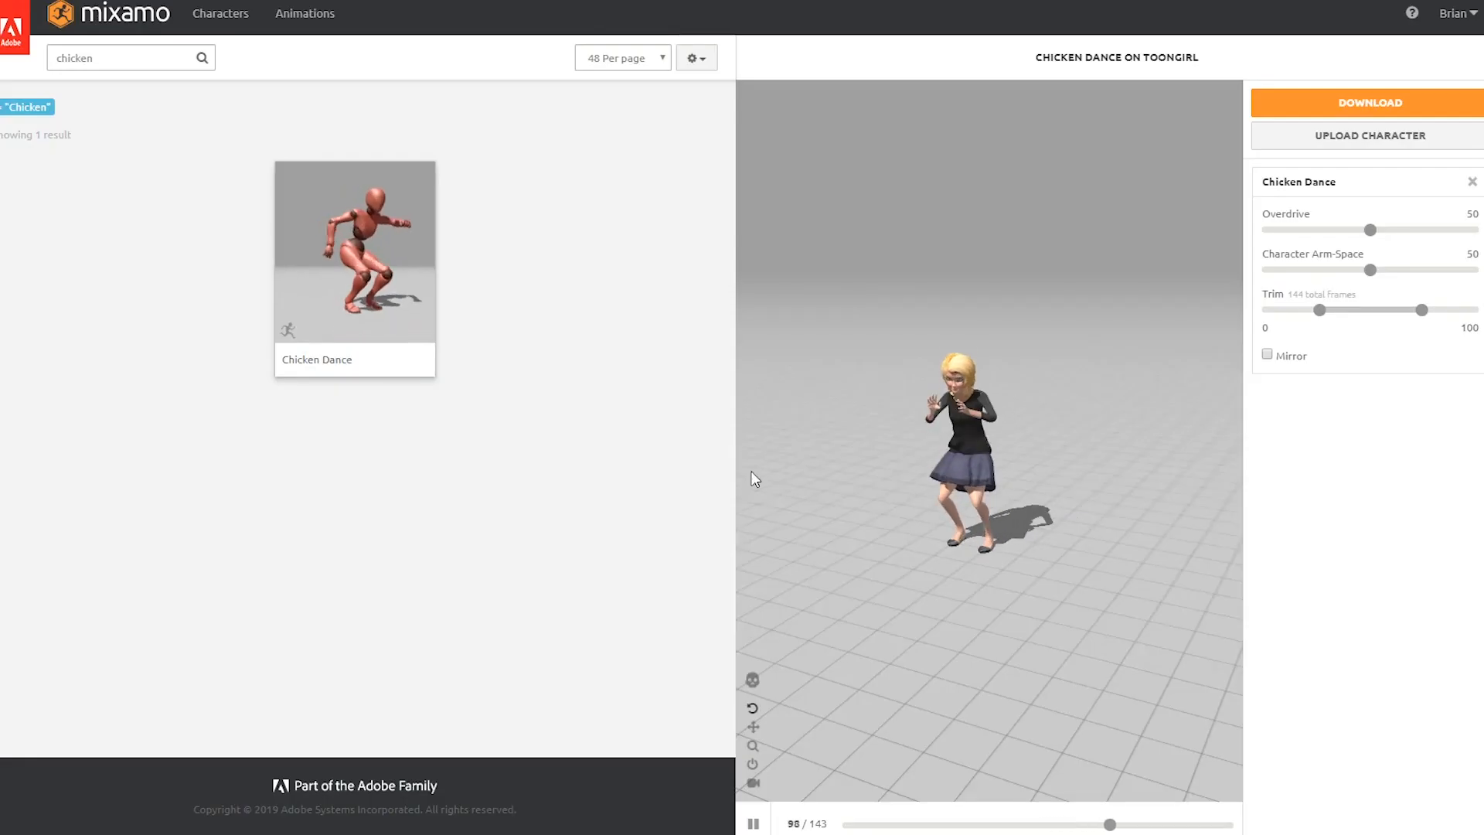
# Step: Download the Chicken Dance character with skin as FBX for Unity(.fbx) at 60 frames per second without keyframe reduction
pyautogui.click(1352, 108)
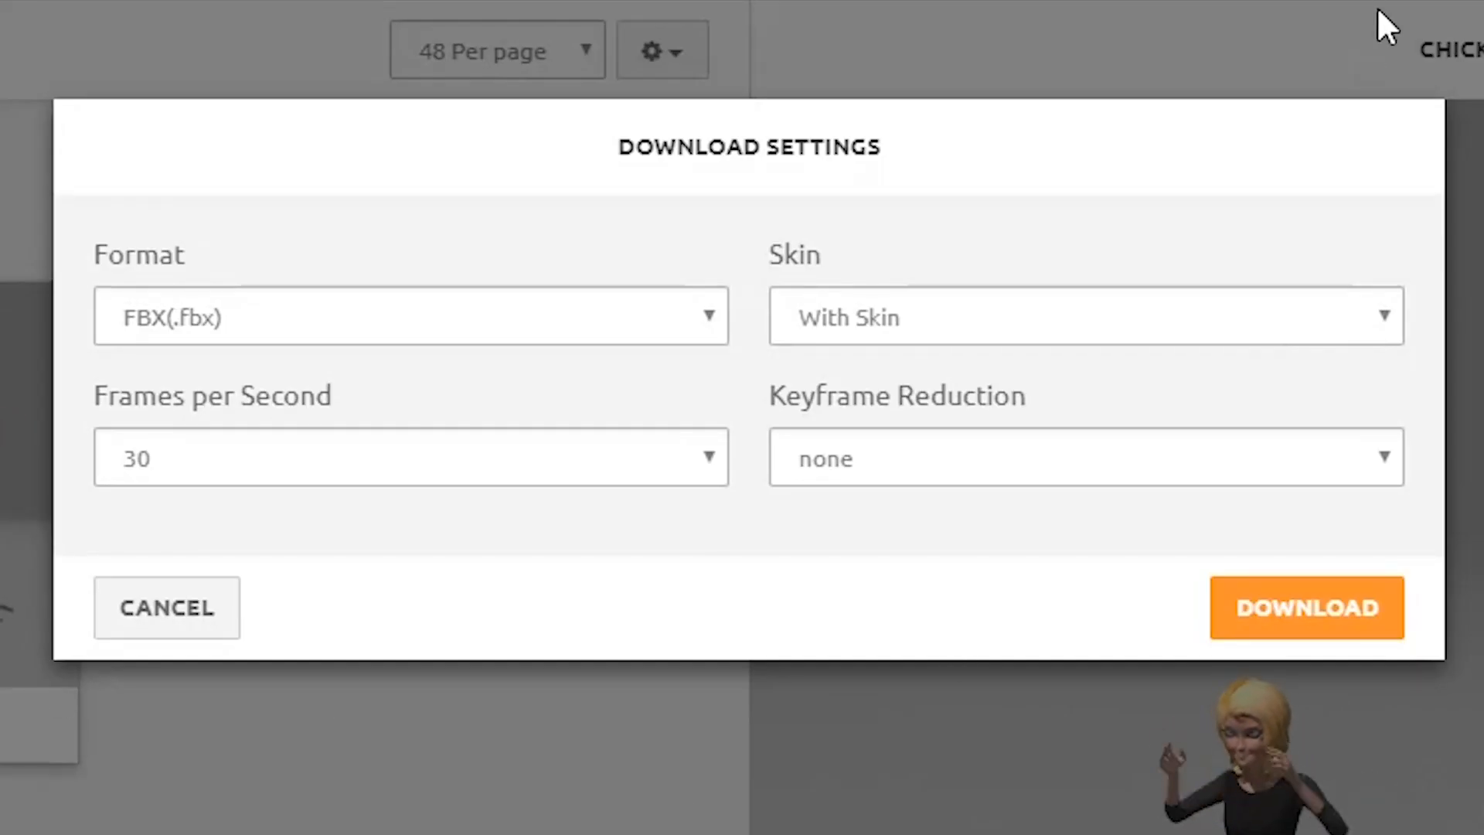
pyautogui.click(698, 323)
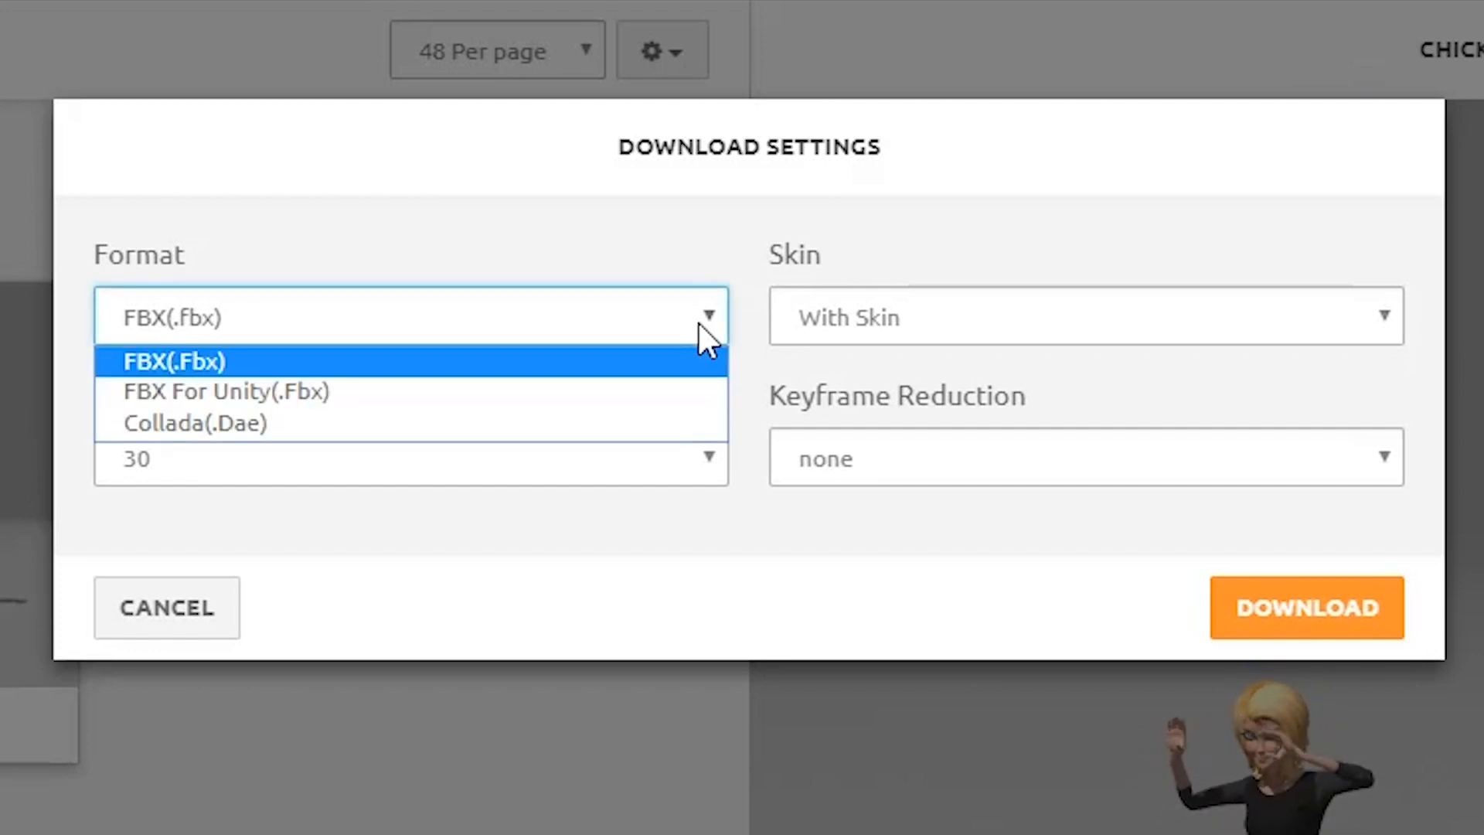
pyautogui.click(585, 394)
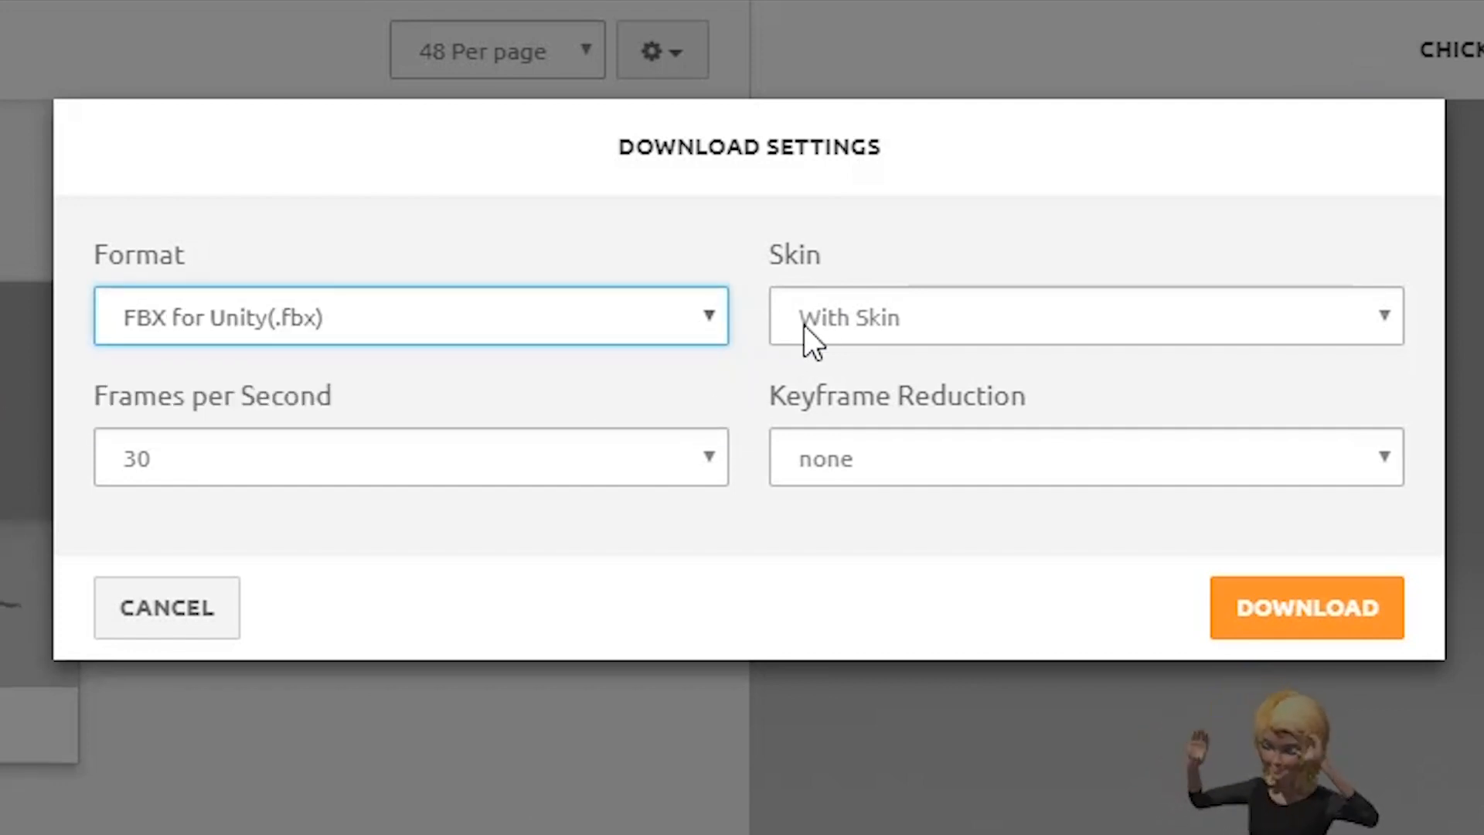
pyautogui.click(619, 462)
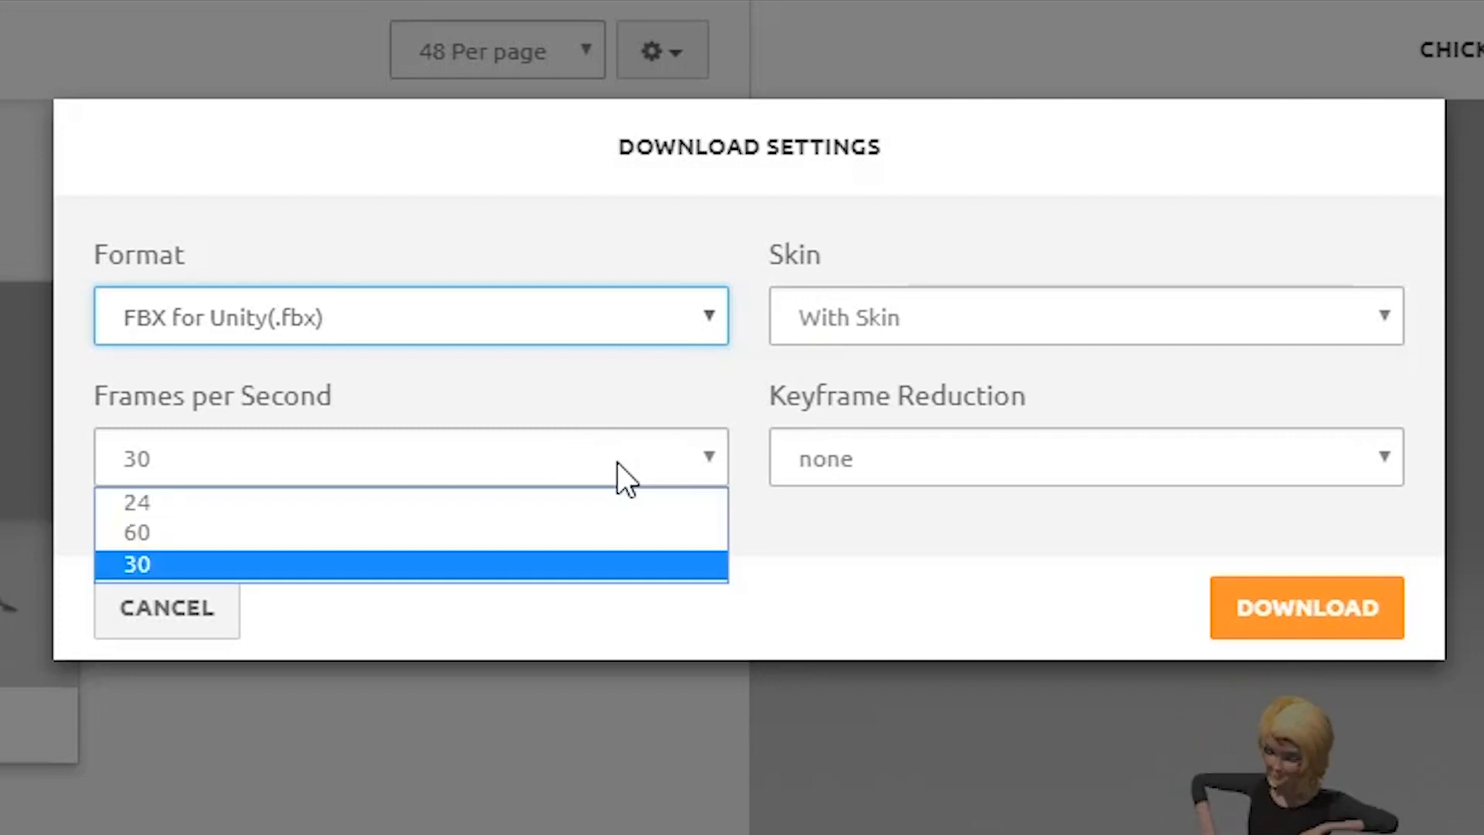
pyautogui.click(540, 532)
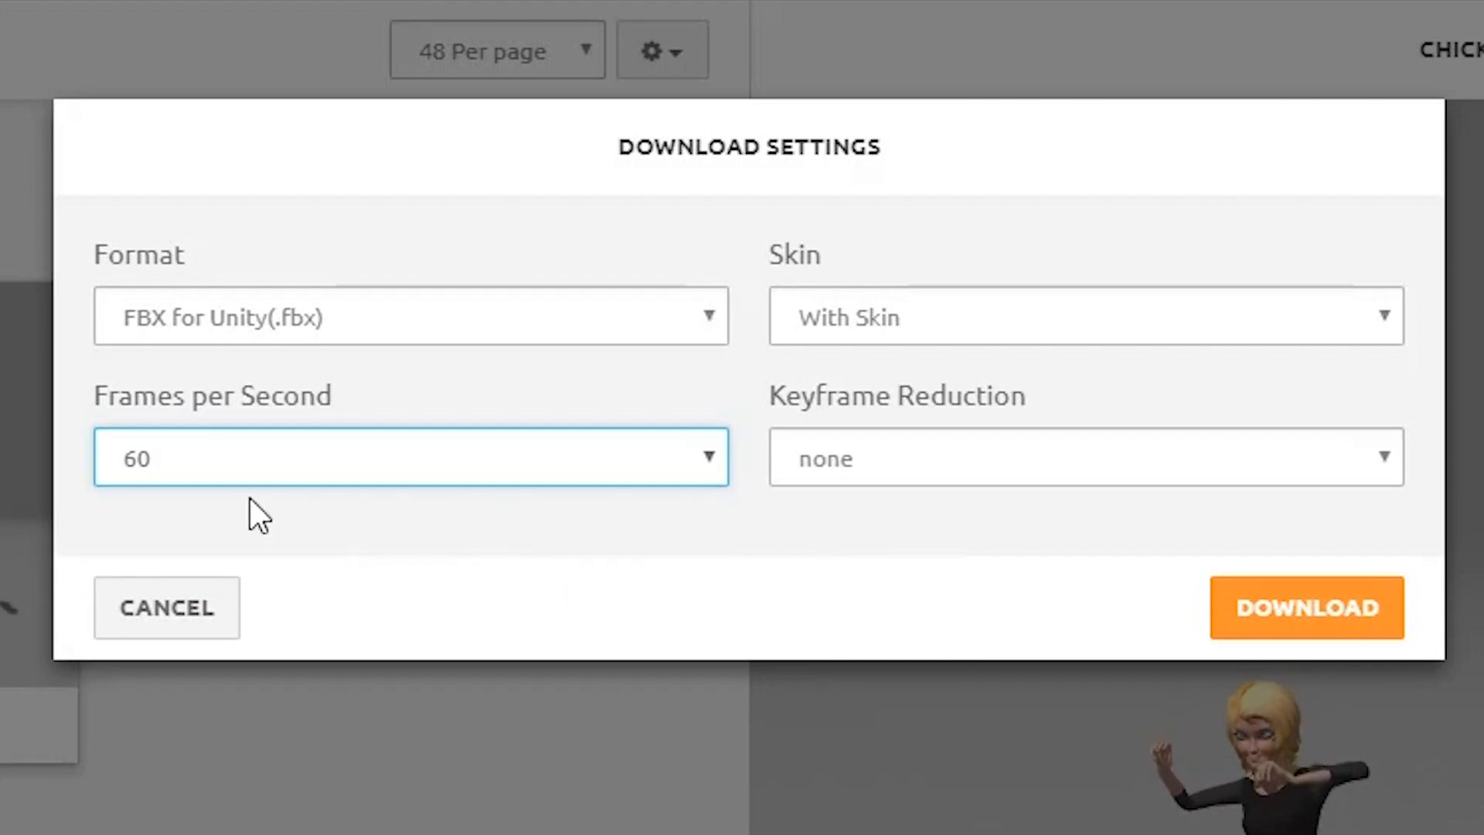
pyautogui.click(1289, 614)
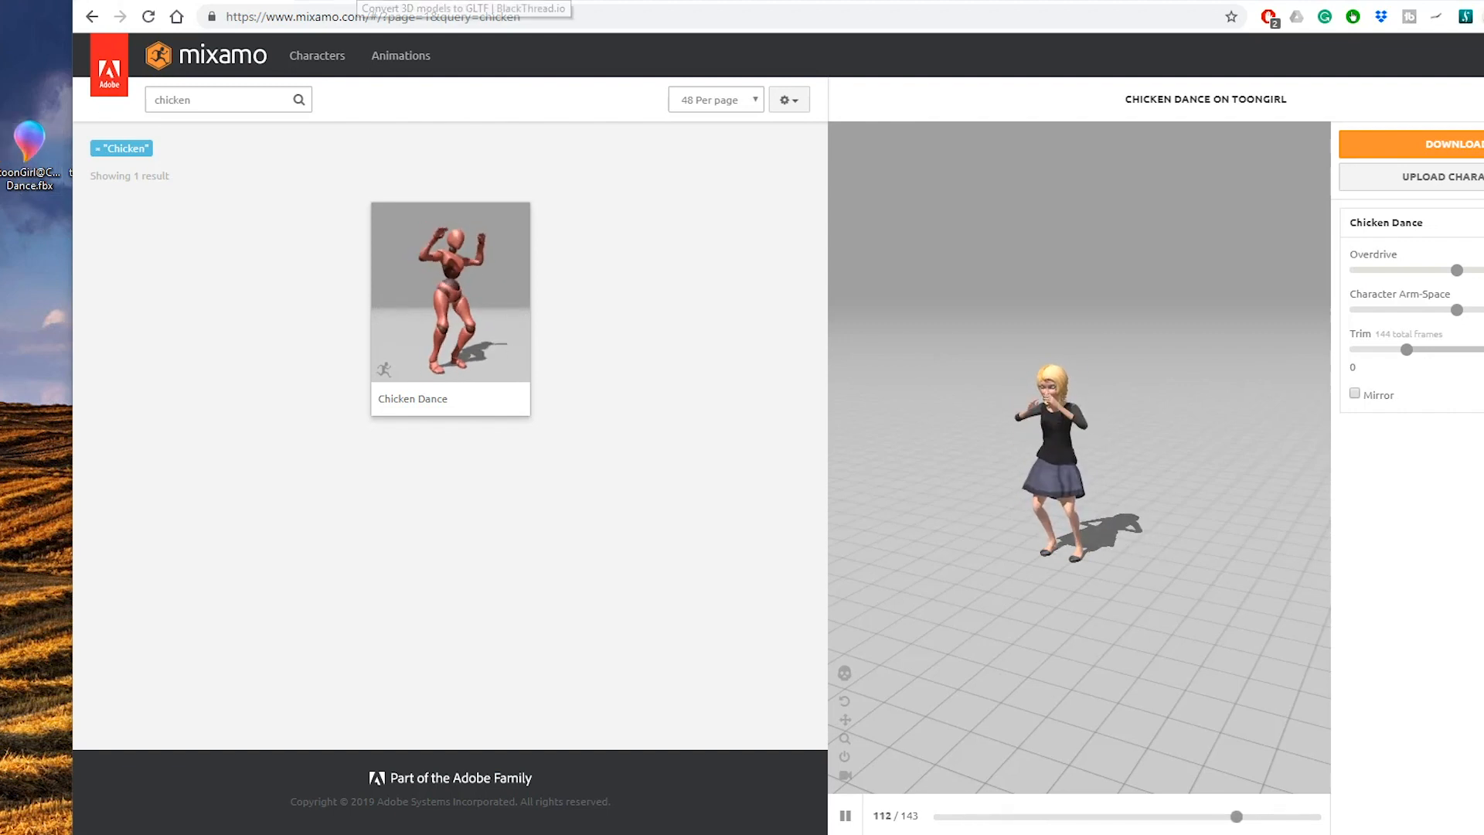
# Step: Switch to the BlackThread.io glTF converter, load the downloaded toonGirl Chicken Dance FBX and export it as GLB
pyautogui.click(363, 3)
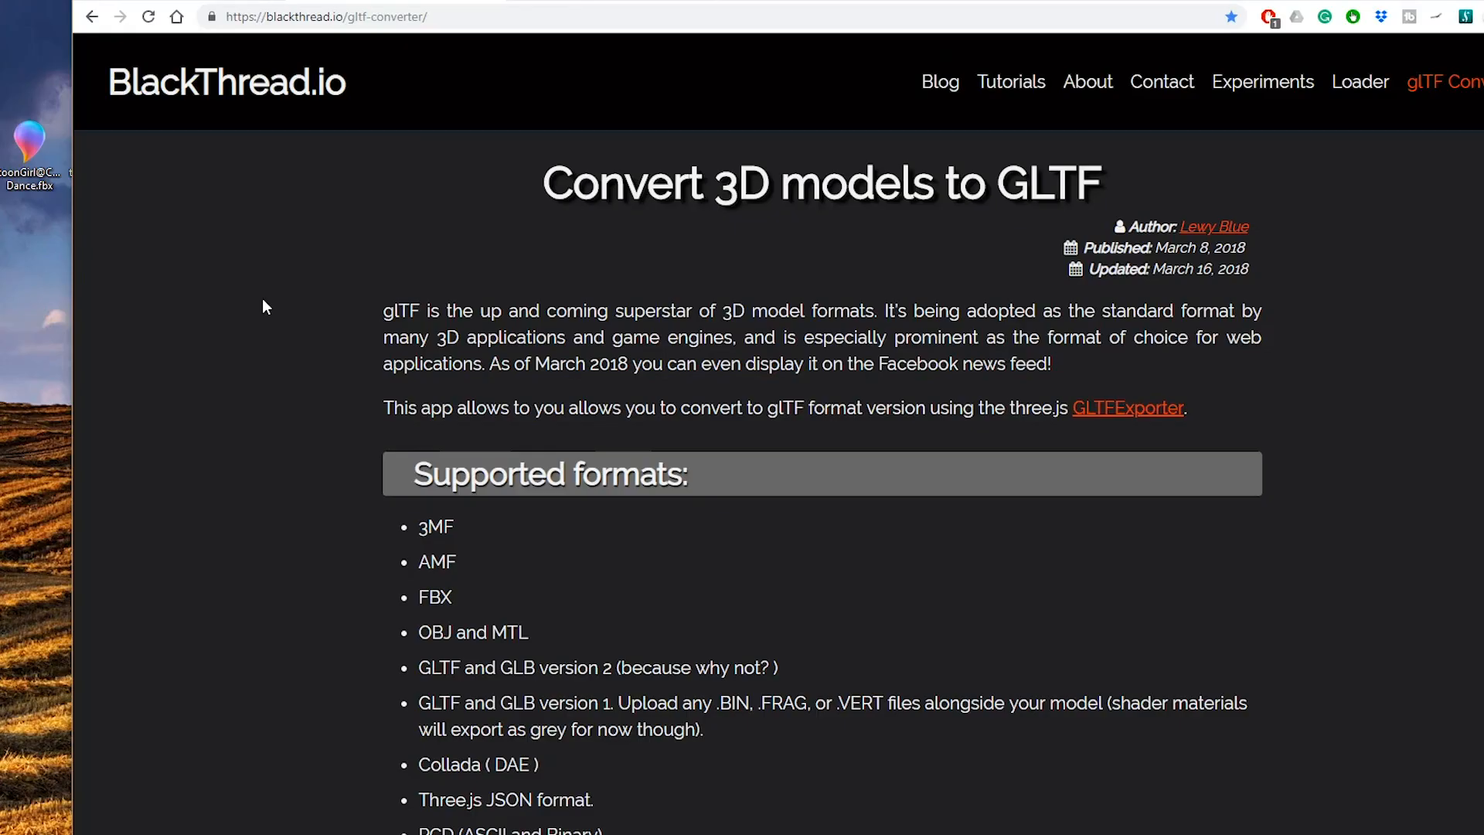
pyautogui.scroll(-6, 263, 300)
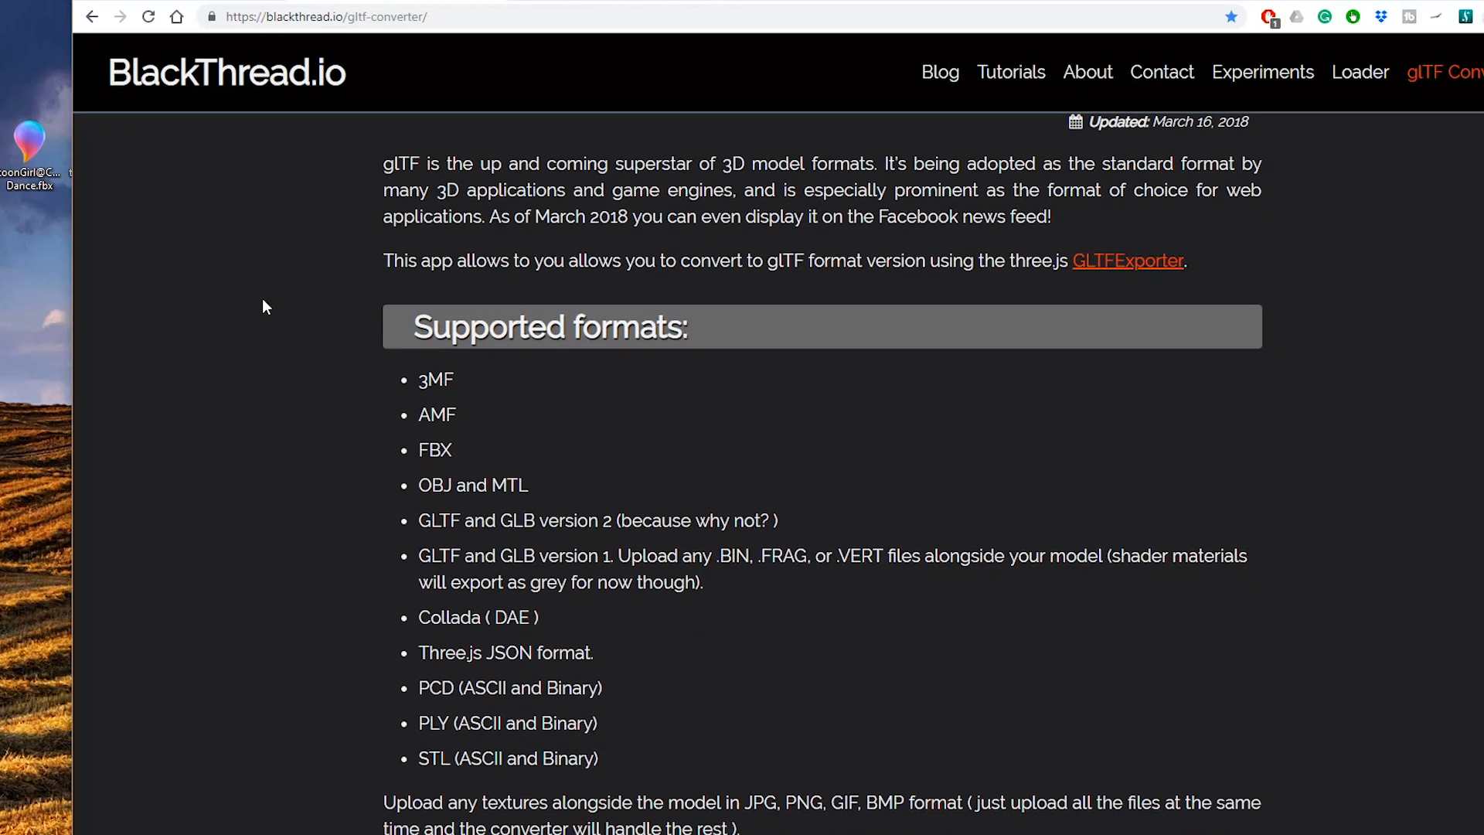
pyautogui.scroll(-2, 263, 304)
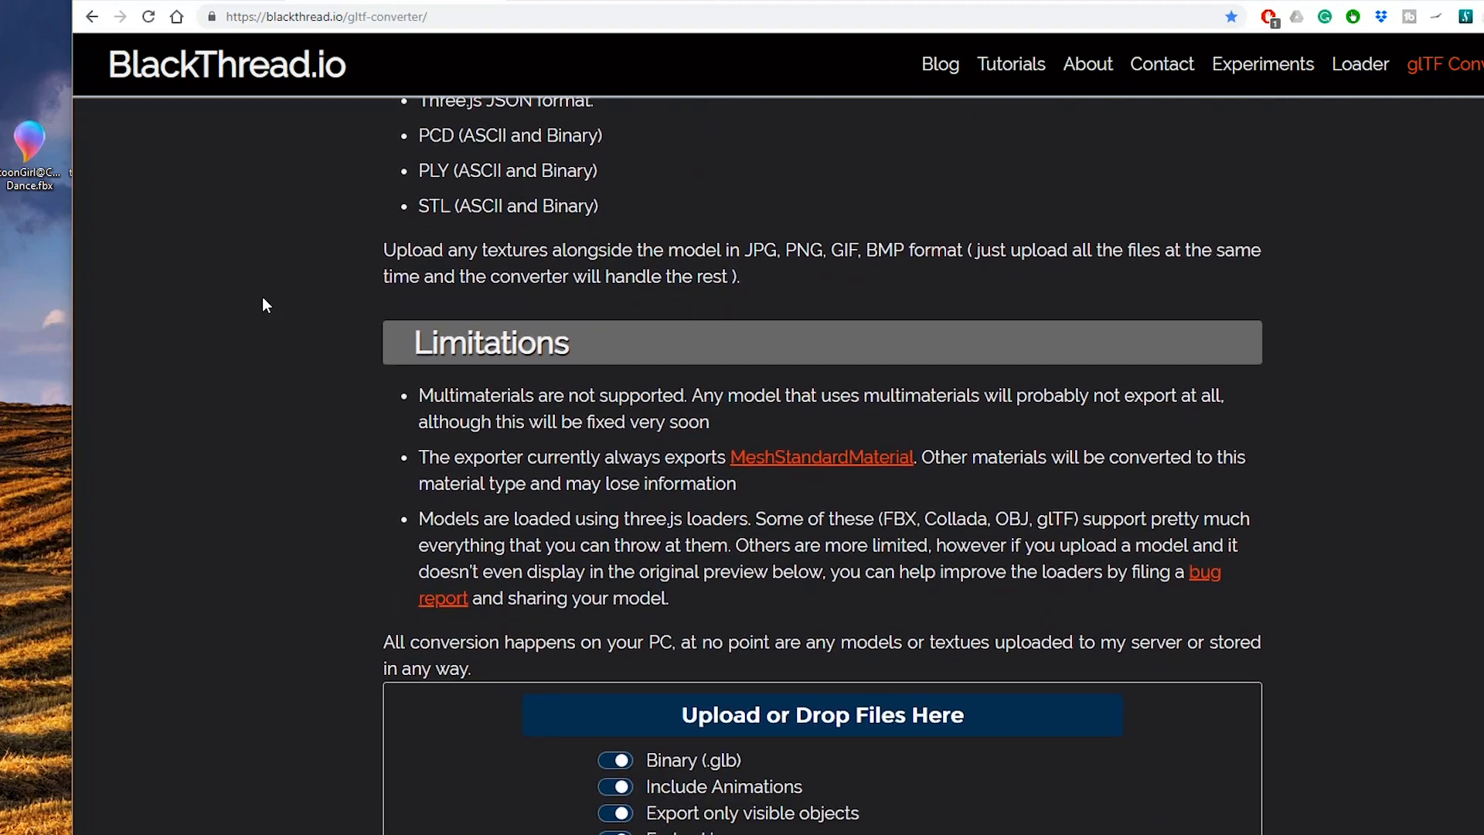
pyautogui.scroll(-3, 263, 304)
pyautogui.scroll(-5, 263, 304)
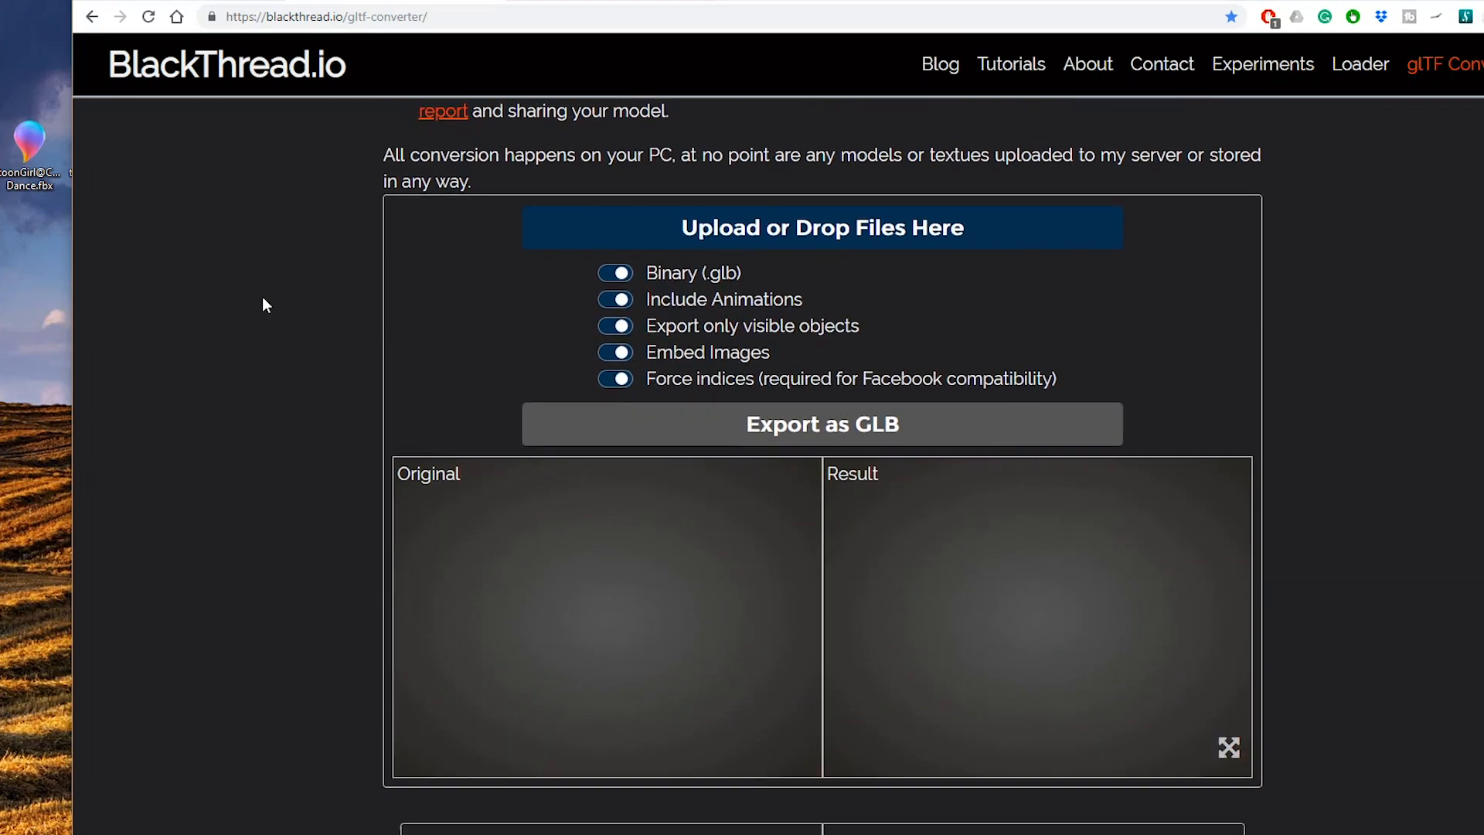
pyautogui.scroll(2, 263, 305)
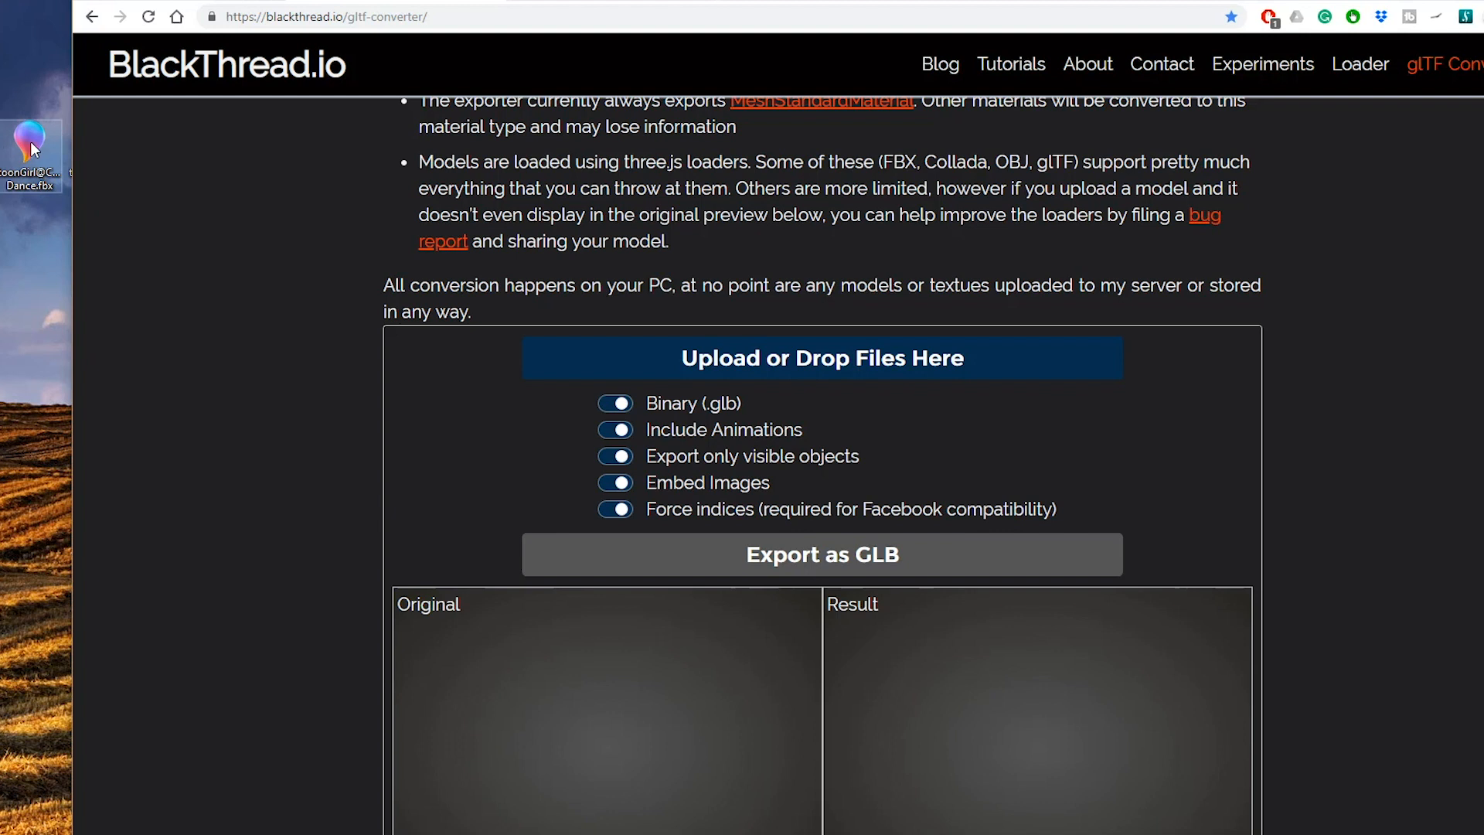
pyautogui.moveTo(556, 333); pyautogui.dragTo(574, 355)
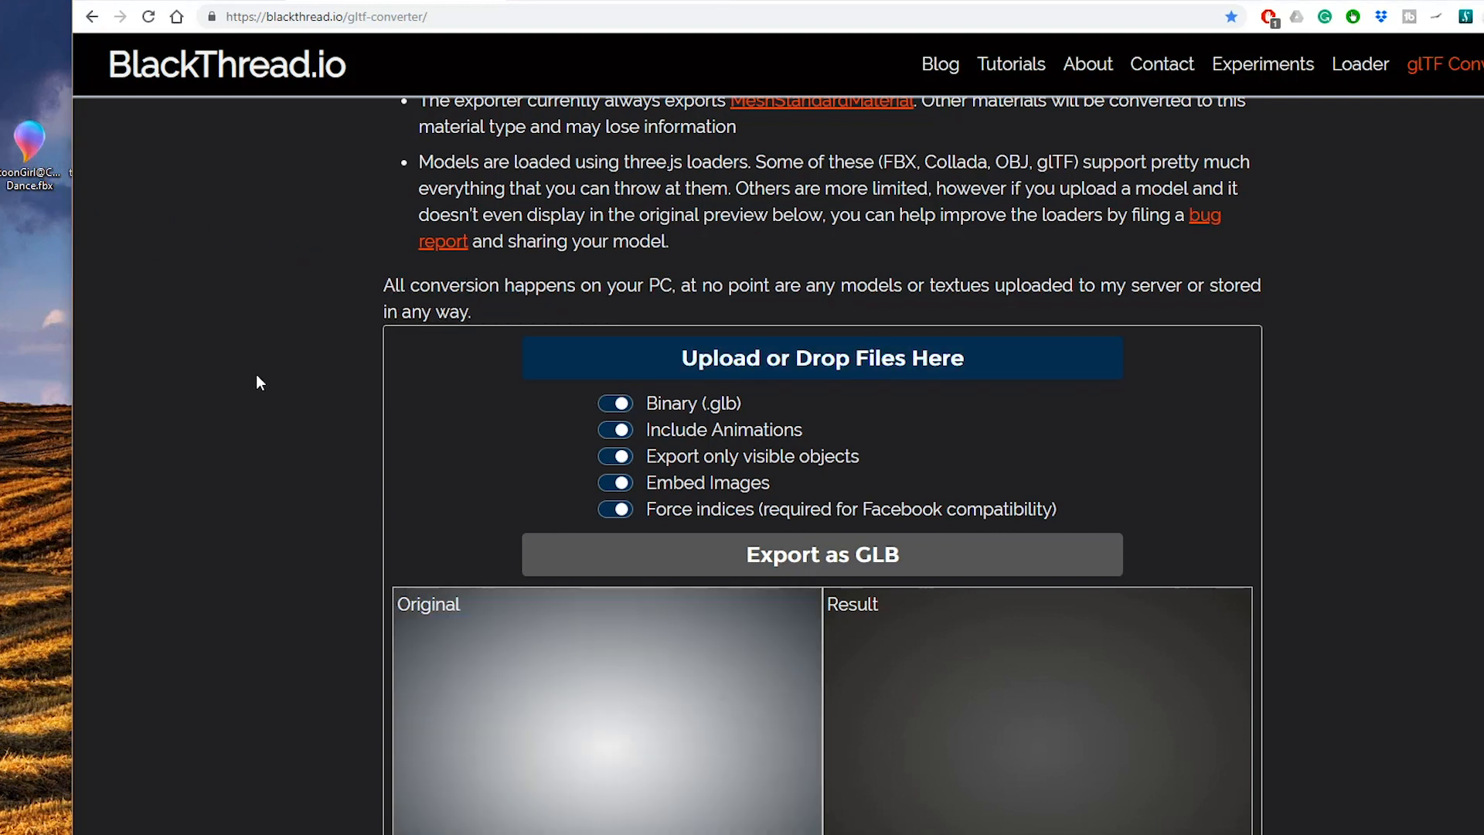
pyautogui.scroll(-1, 801, 287)
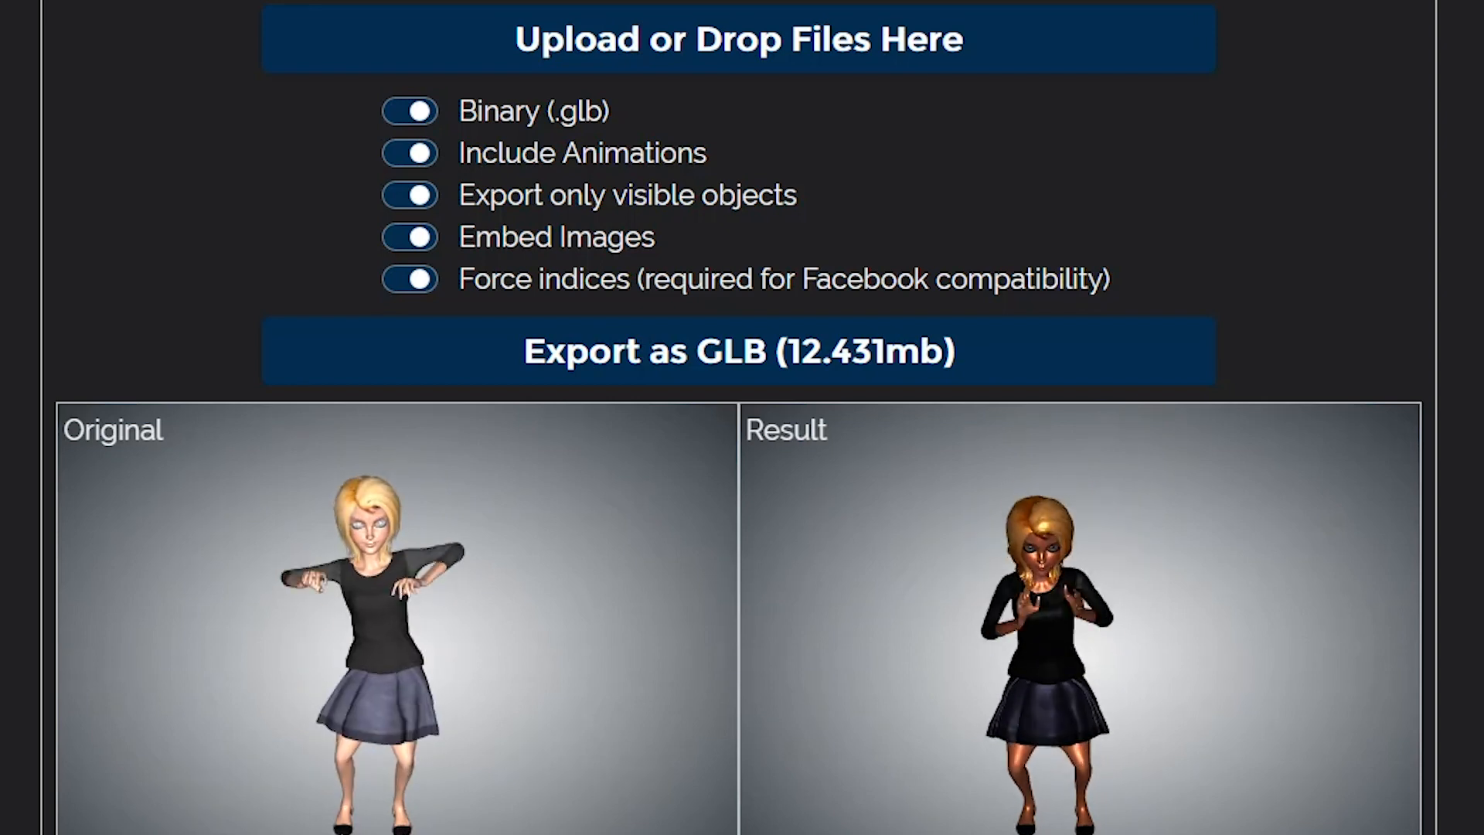
pyautogui.click(628, 355)
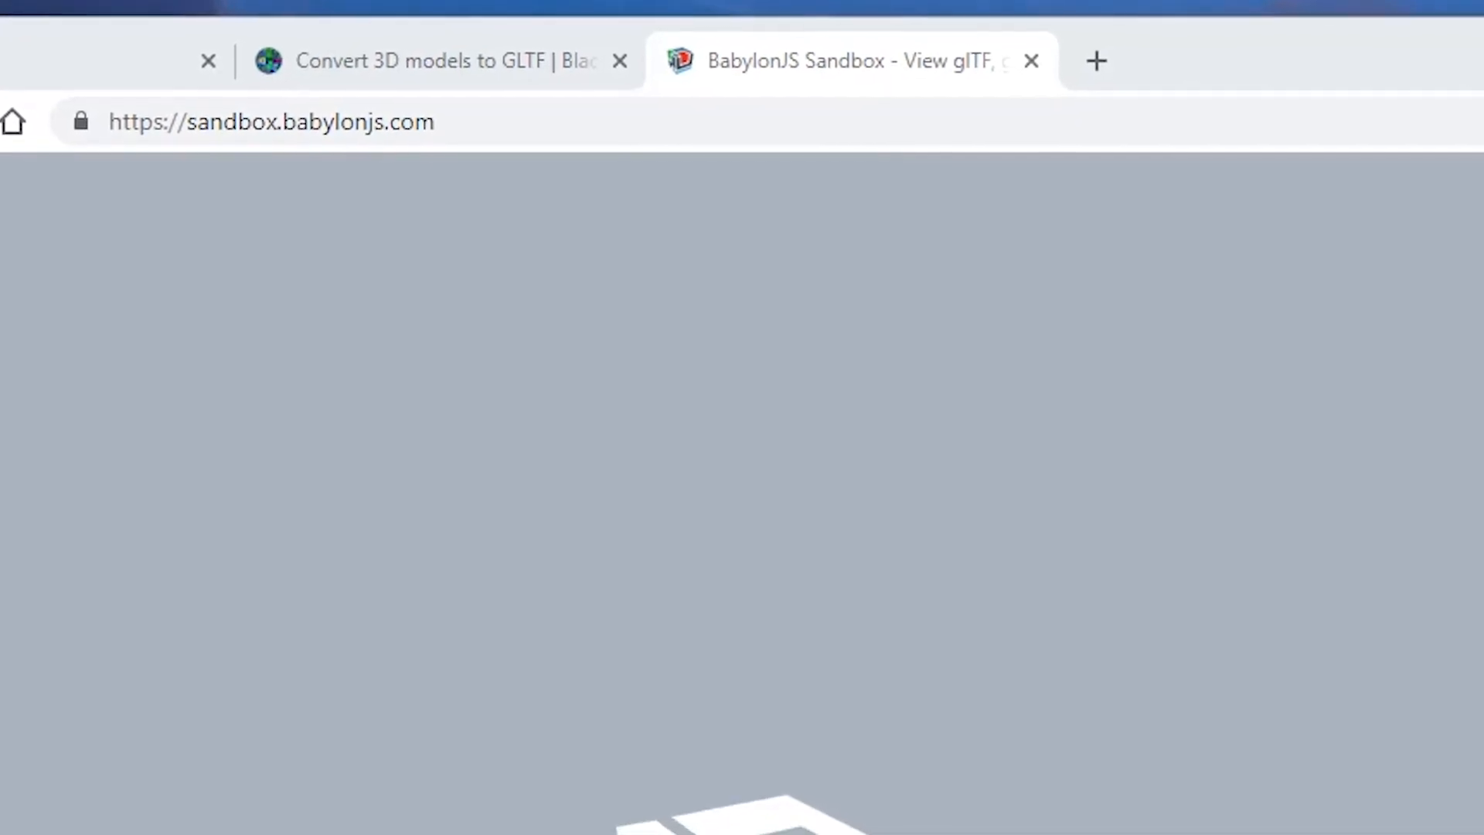
# Step: Switch to the BabylonJS Sandbox and load the exported toonGirl Chicken Dance GLB file into it
pyautogui.moveTo(1483, 812); pyautogui.dragTo(1239, 834)
pyautogui.moveTo(1183, 786); pyautogui.dragTo(1275, 781)
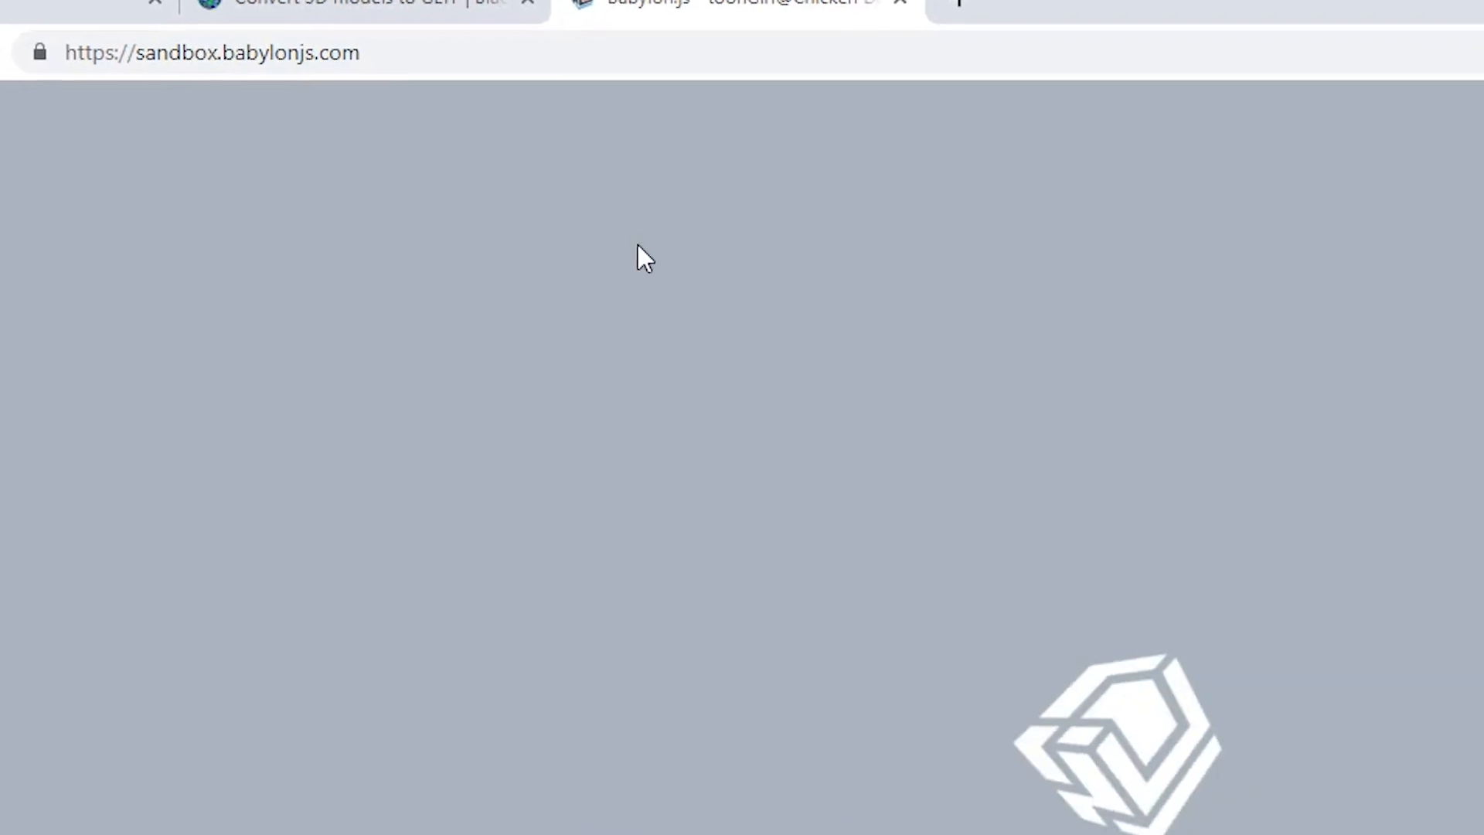